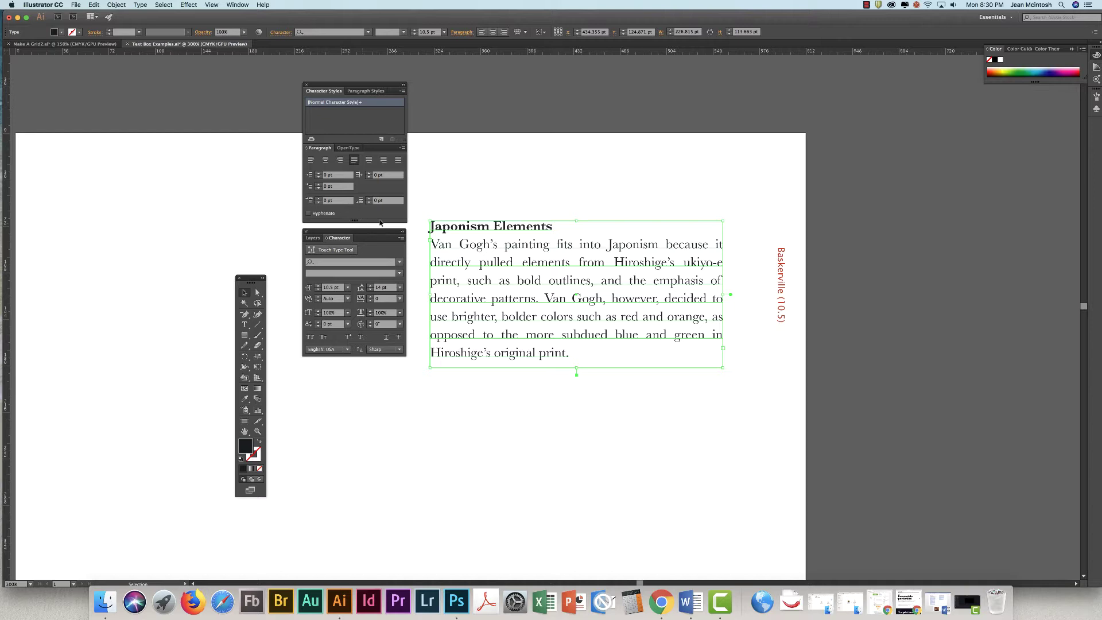
Try Japonism Elements paragraph leading values up to 23 pt, then settle on 16 pt.
left_click_drag(340, 233, 655, 95)
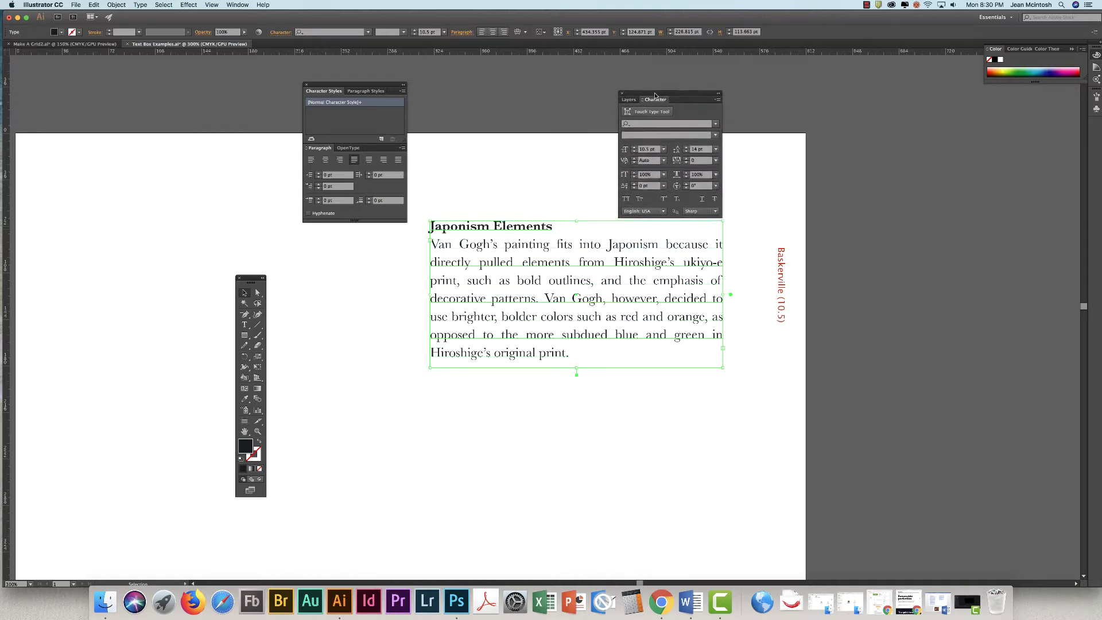
left_click(687, 153)
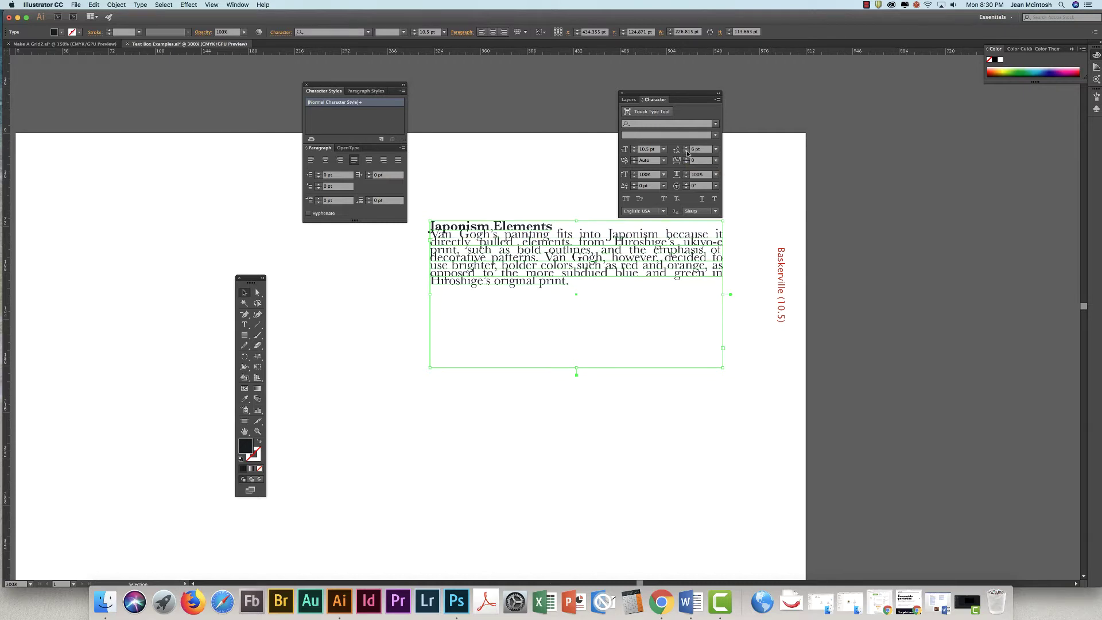
left_click(686, 148)
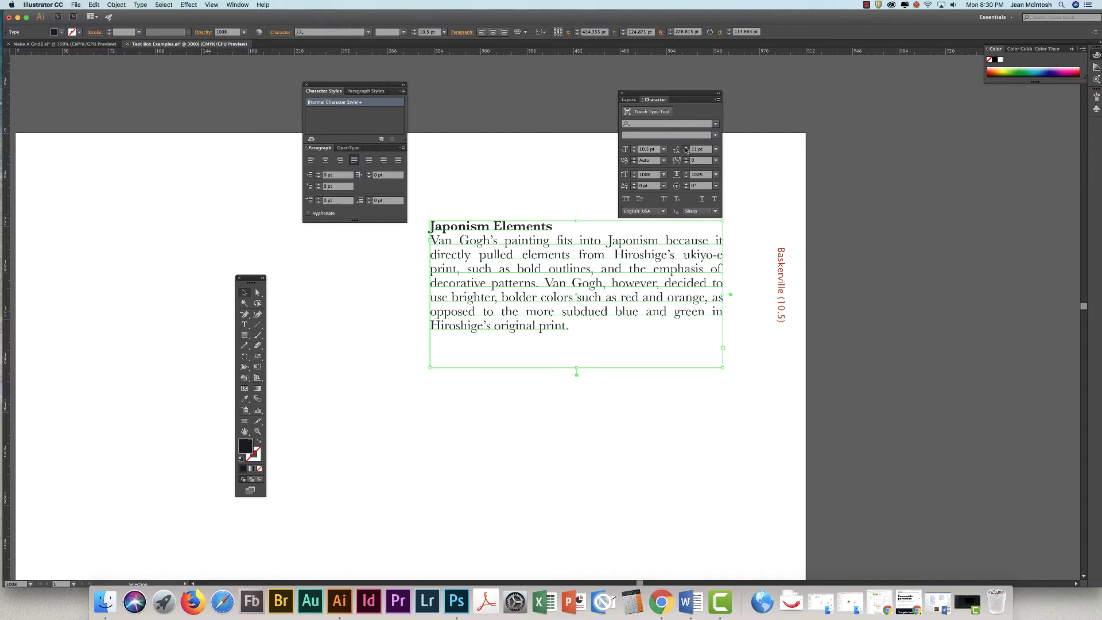
left_click(687, 148)
left_click(687, 148)
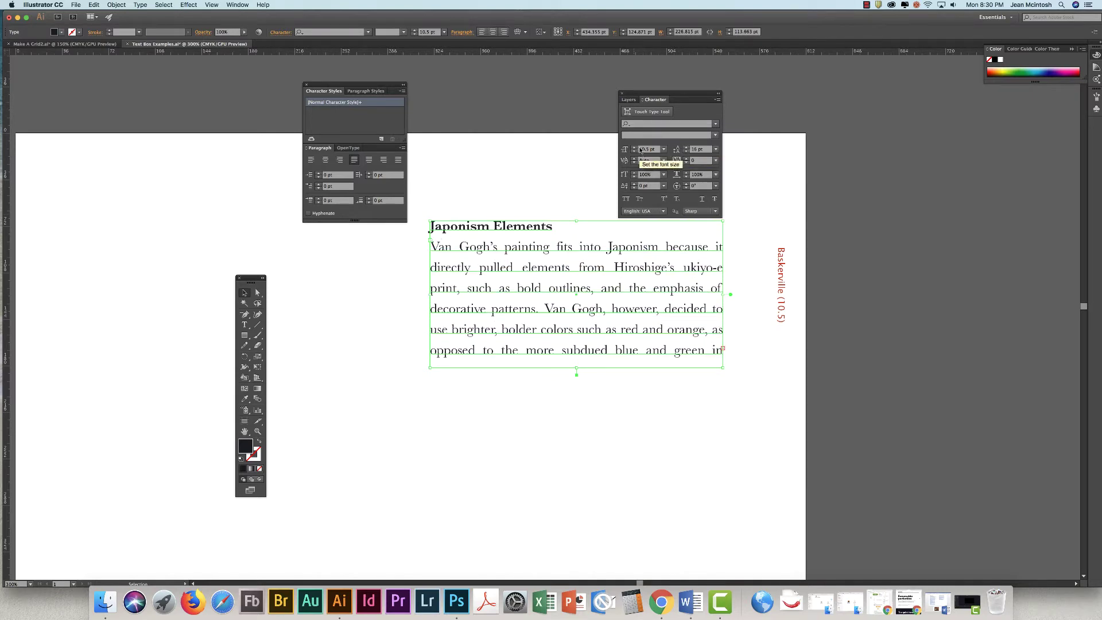
left_click(686, 148)
left_click(686, 148)
left_click(686, 149)
left_click(686, 148)
left_click(686, 148)
left_click(686, 148)
left_click(686, 149)
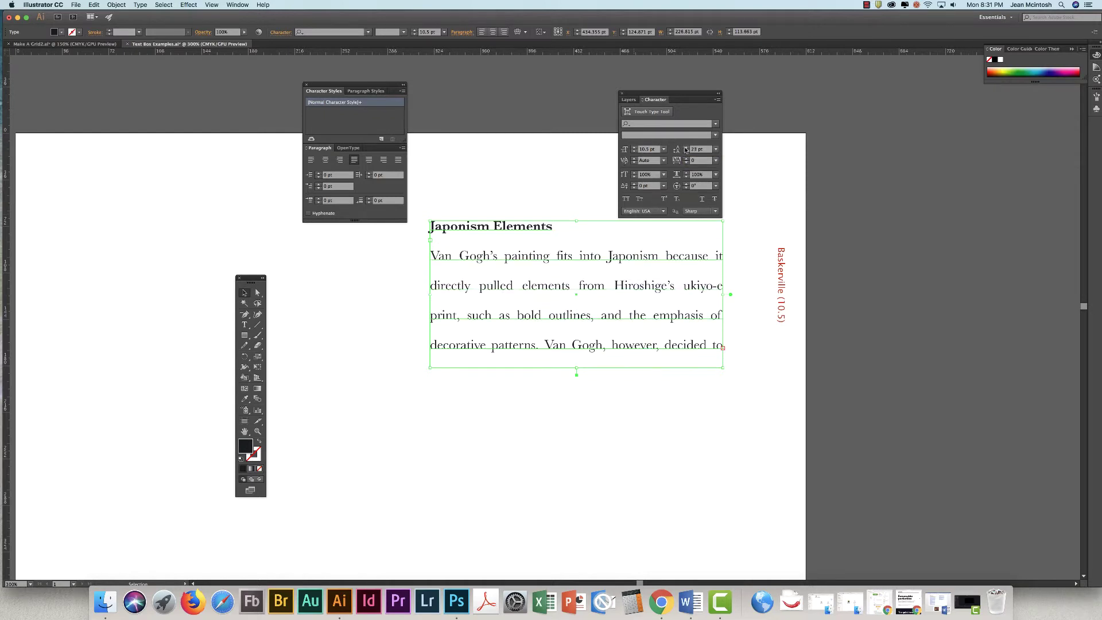
left_click(687, 152)
left_click(686, 152)
left_click(687, 152)
left_click(687, 152)
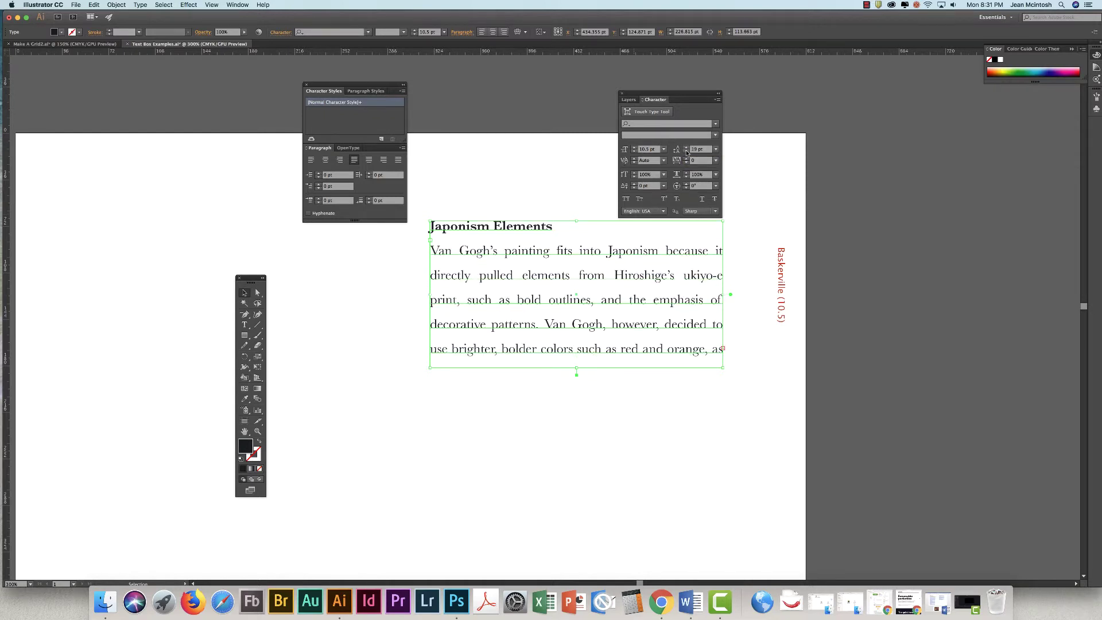
left_click(686, 152)
left_click(687, 152)
left_click(687, 152)
left_click(686, 152)
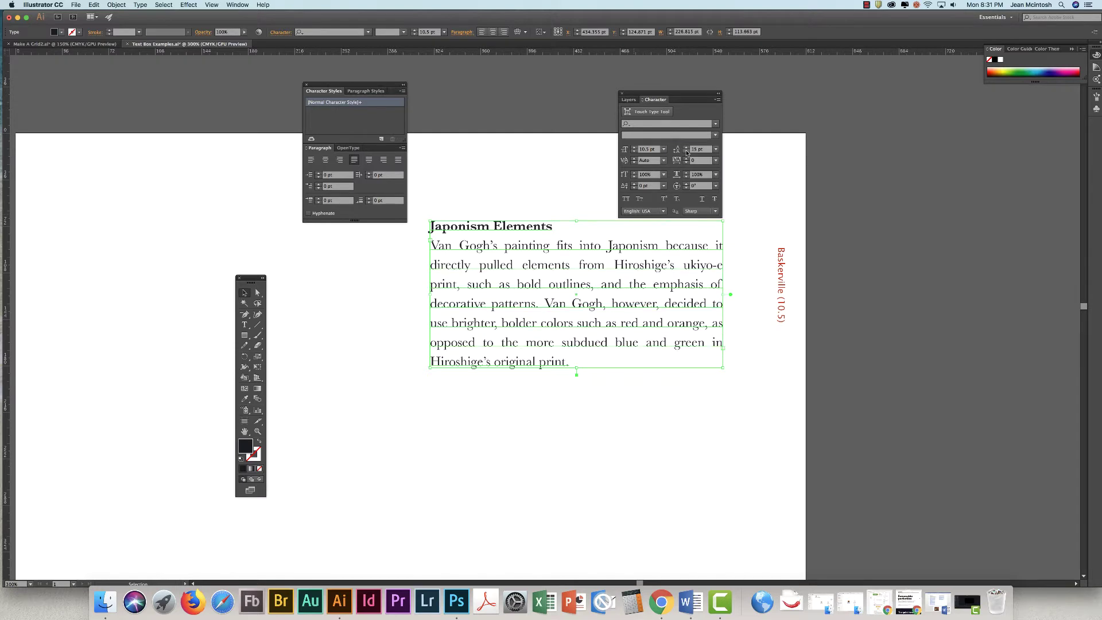
left_click(687, 153)
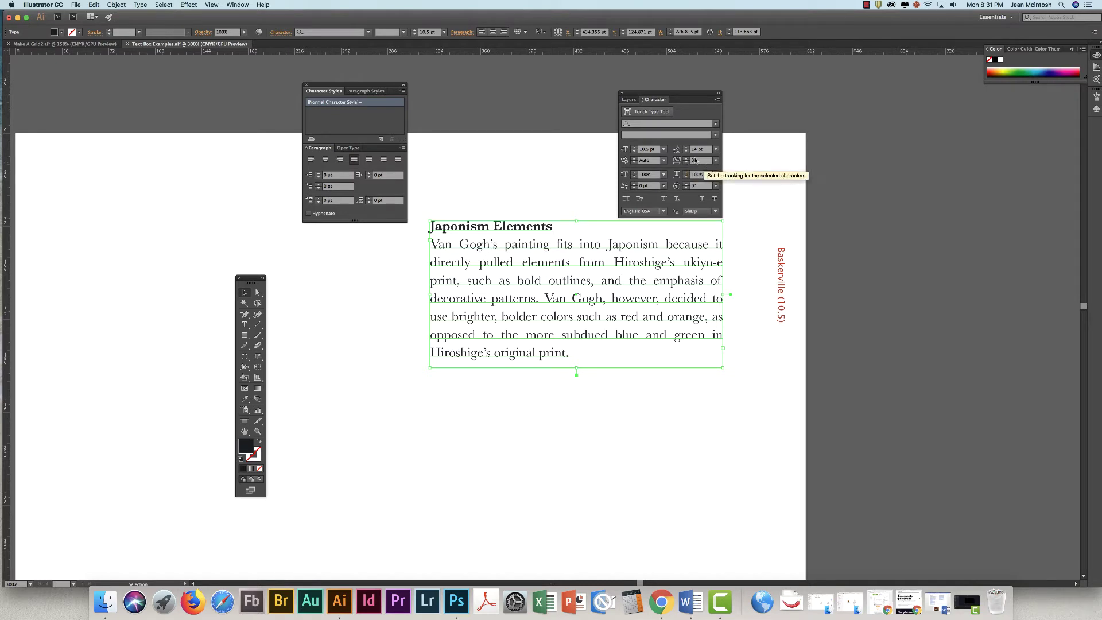
Set the Japonism Elements text tracking to 25 and zoom in to check the spacing.
left_click(715, 160)
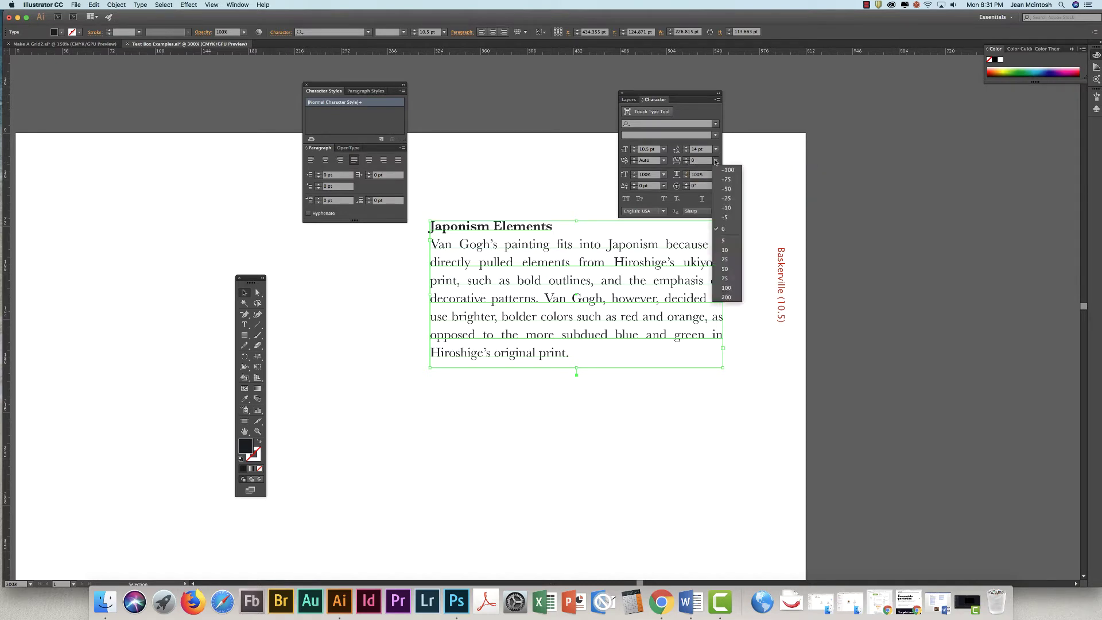
left_click(724, 260)
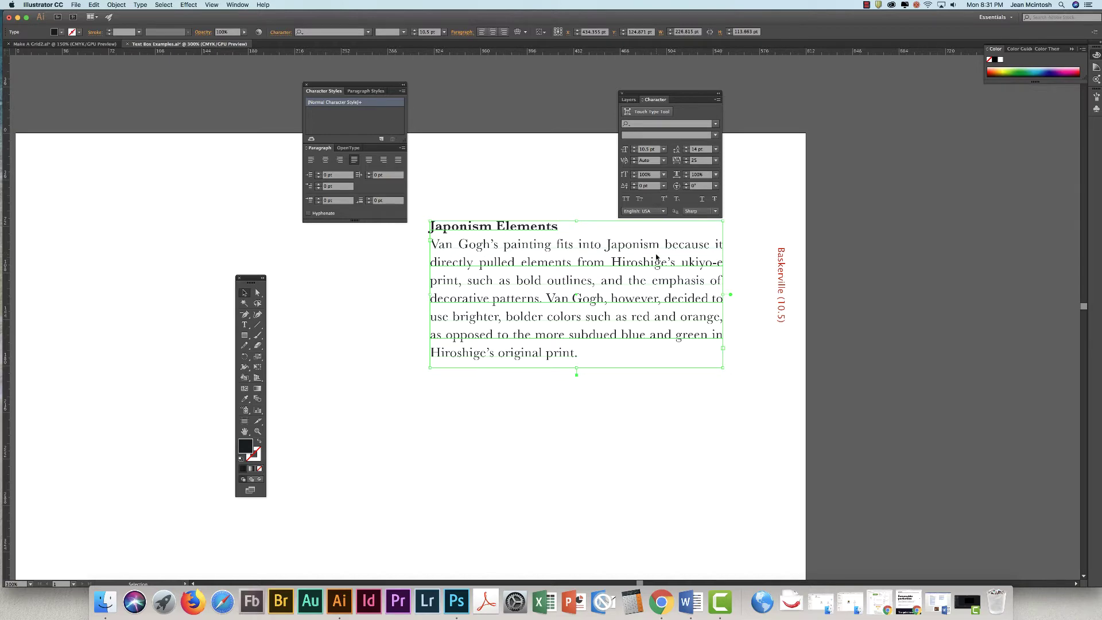
key("super+equal")
key("super+equal")
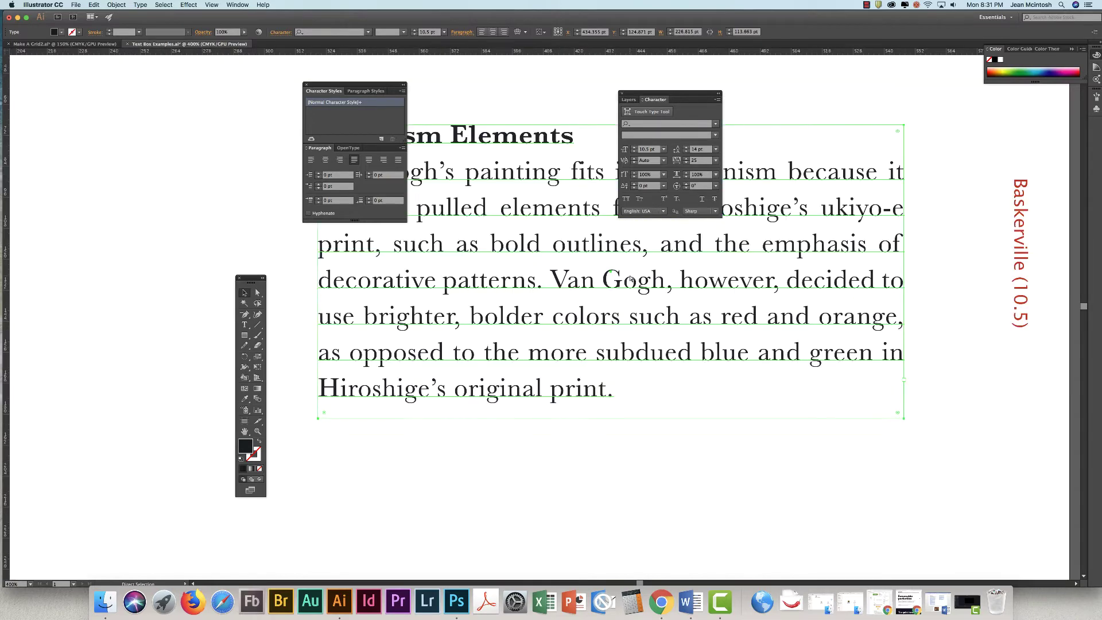
left_click(968, 253)
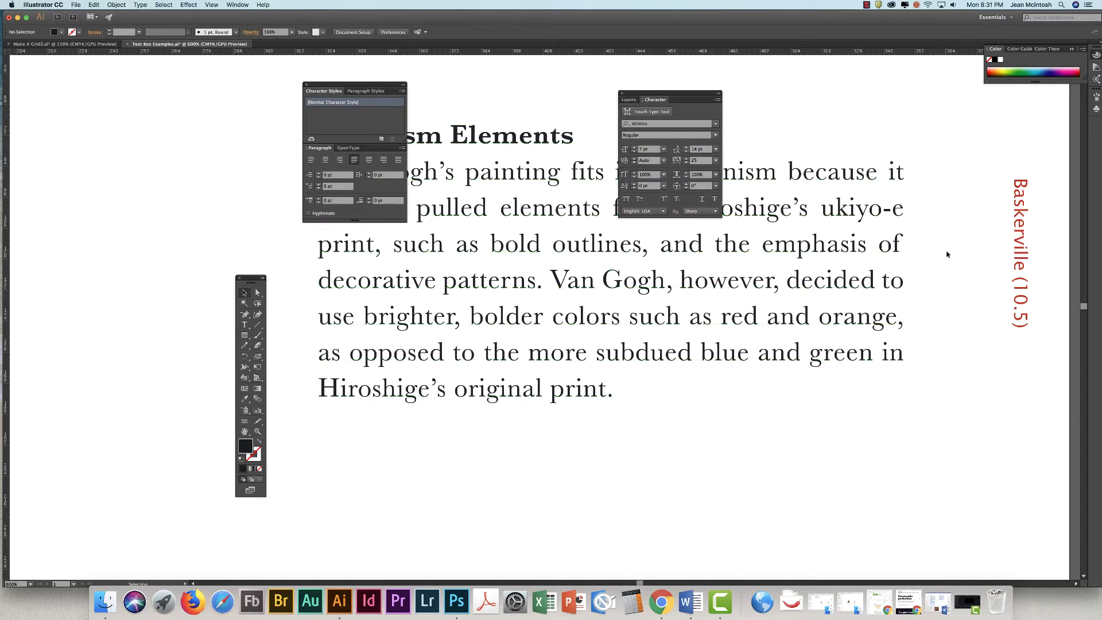
Select all of the Japonism Elements text in its frame and copy it.
double_click(474, 328)
key("super+a")
key("super+c")
key("super+minus")
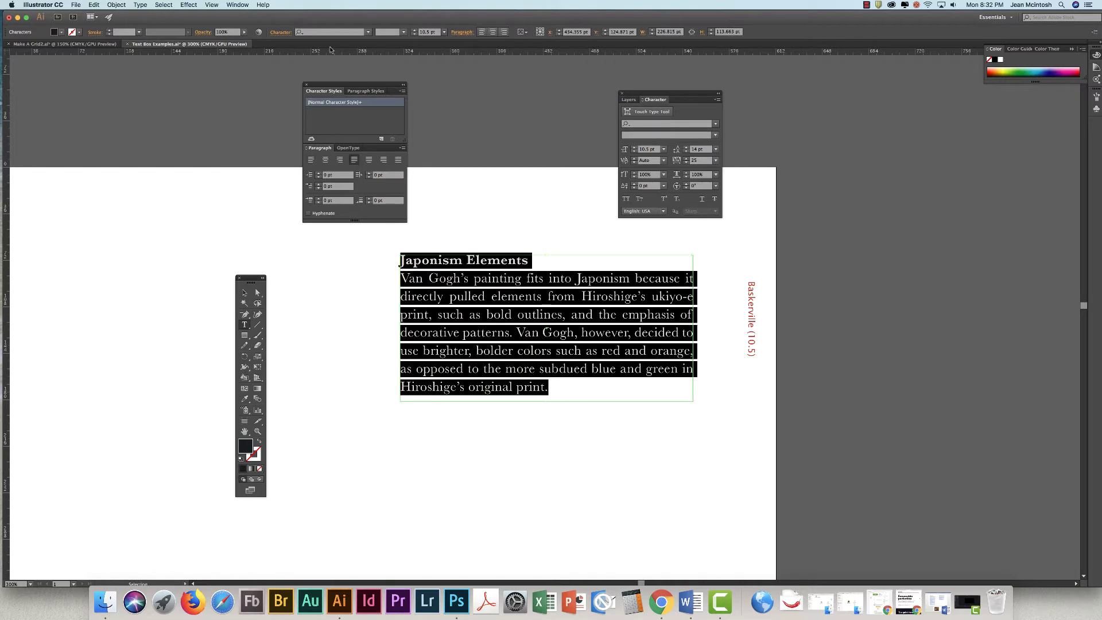
Draw a text frame over the left column in the Make A Grid2 document.
left_click(102, 46)
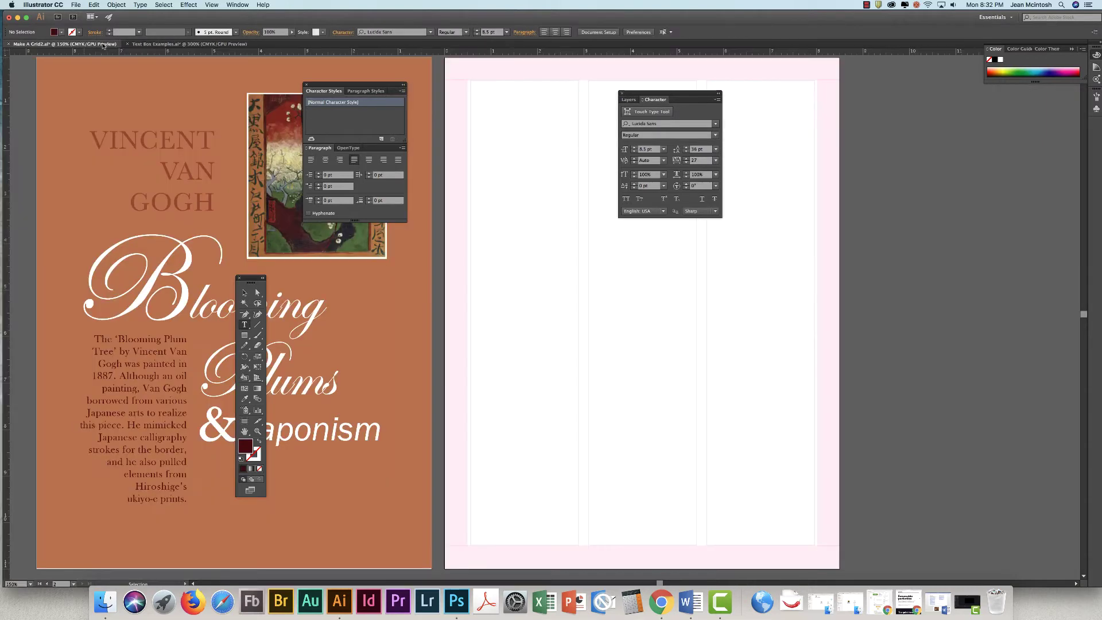
left_click(245, 325)
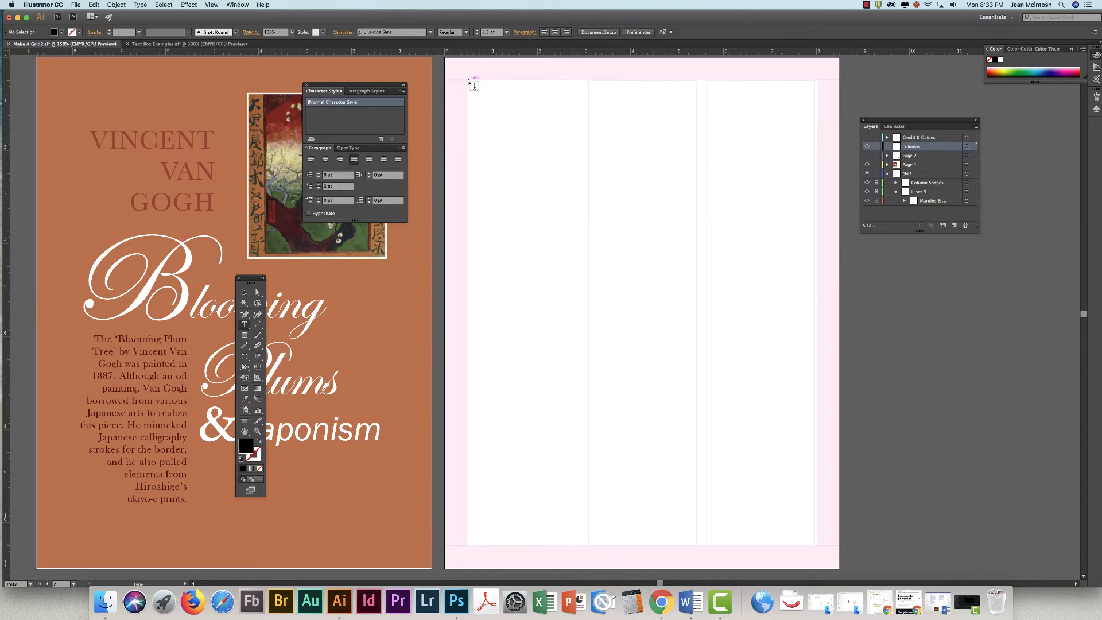
left_click_drag(468, 79, 626, 544)
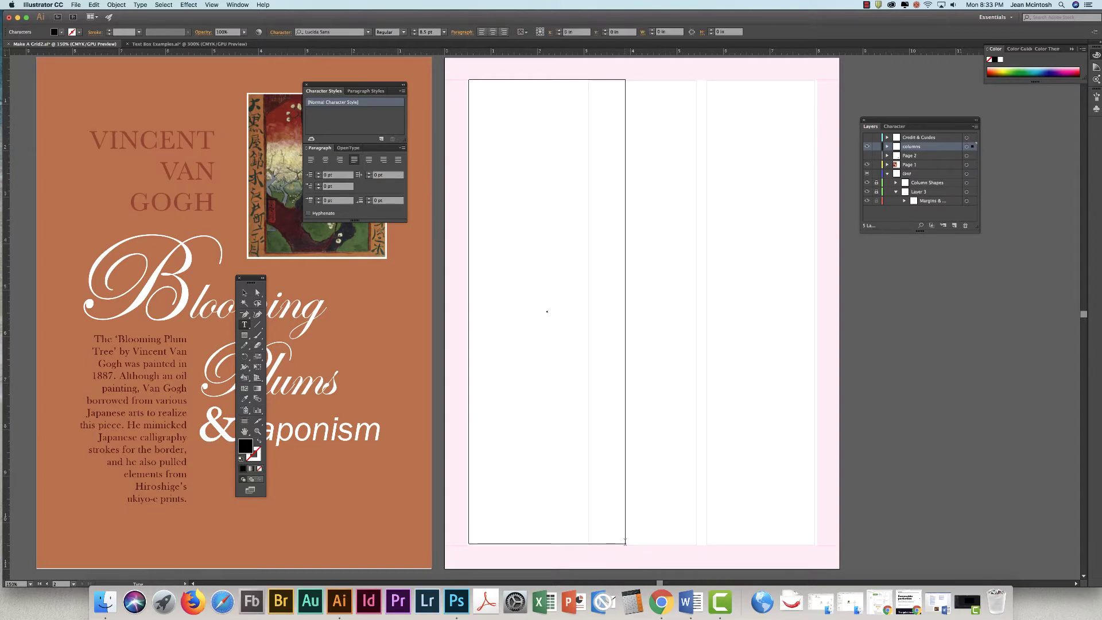
Duplicate the text frame into the right column.
left_click(244, 294)
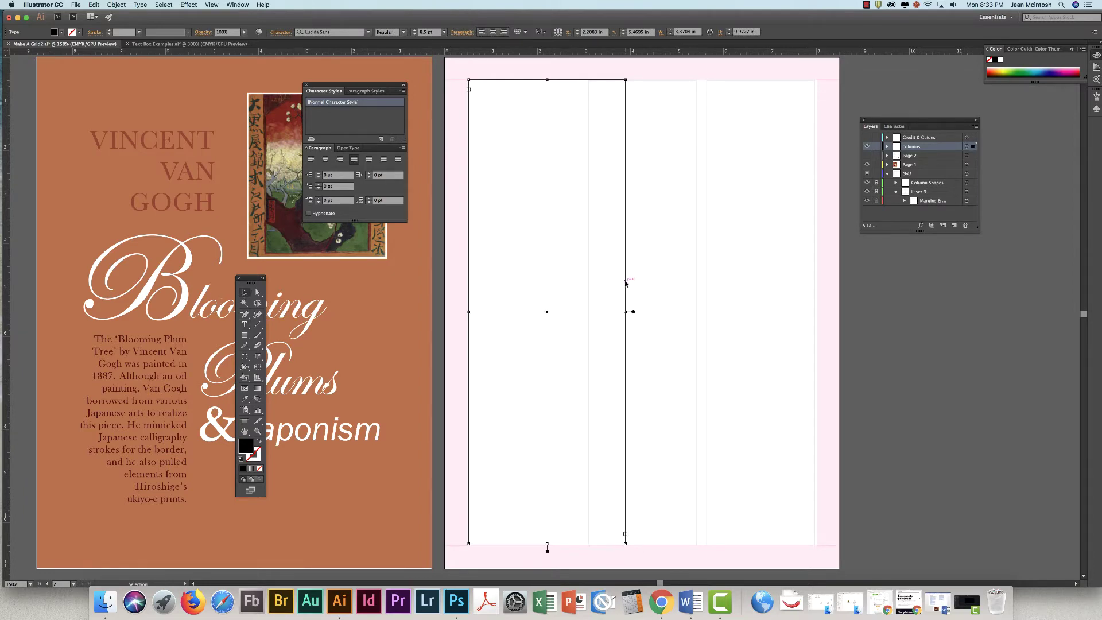
left_click_drag(625, 282, 818, 285)
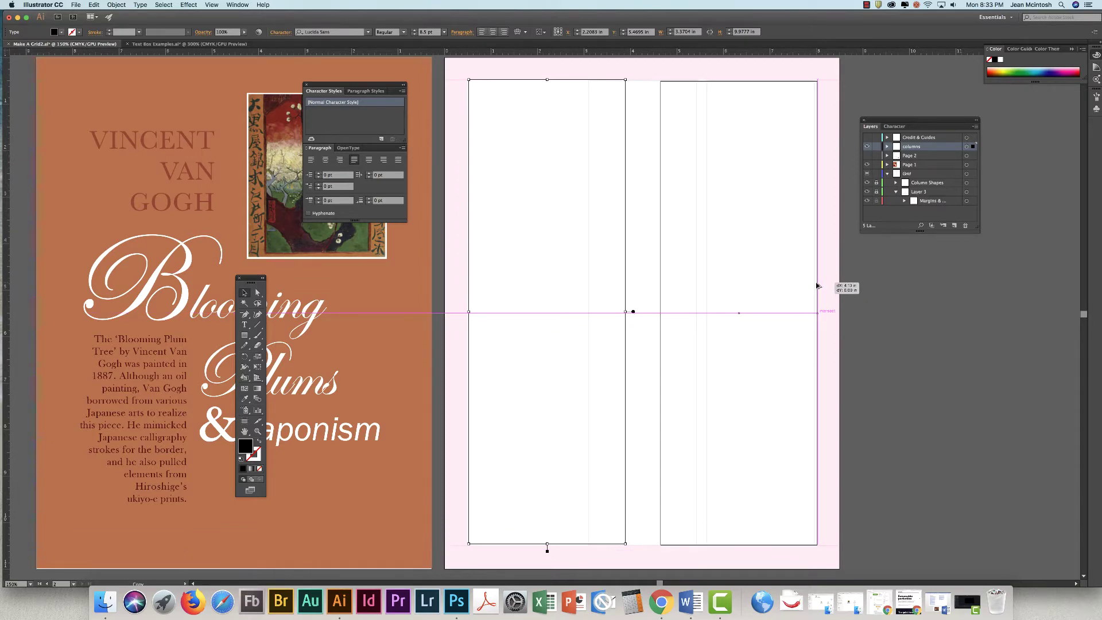
left_click_drag(817, 285, 817, 285)
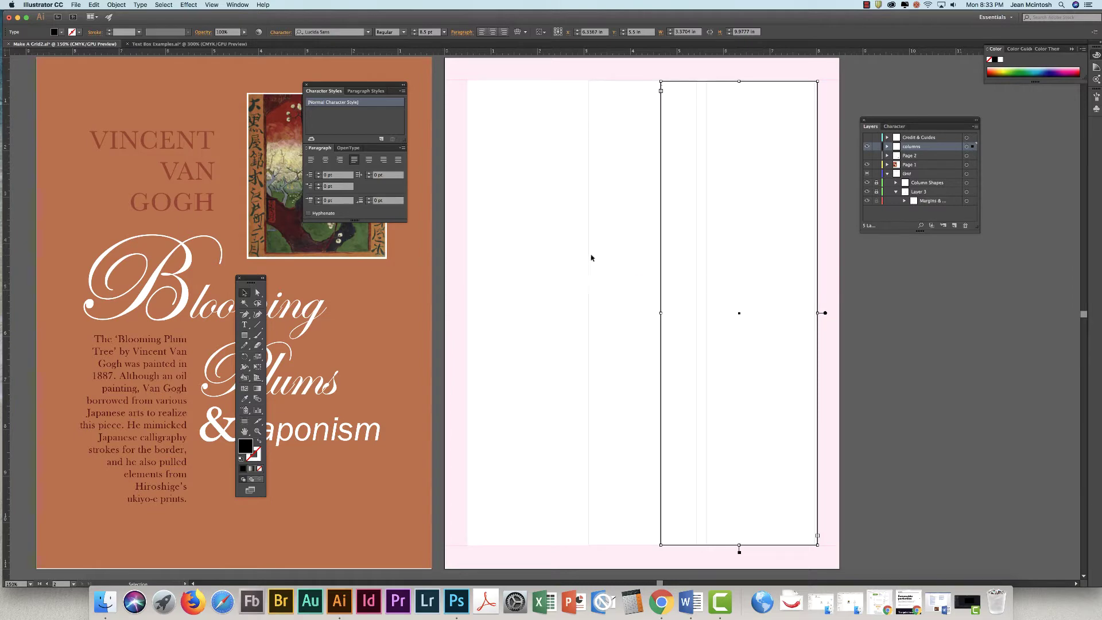
Paste the Japonism Elements text into the left-column frame.
left_click(626, 266)
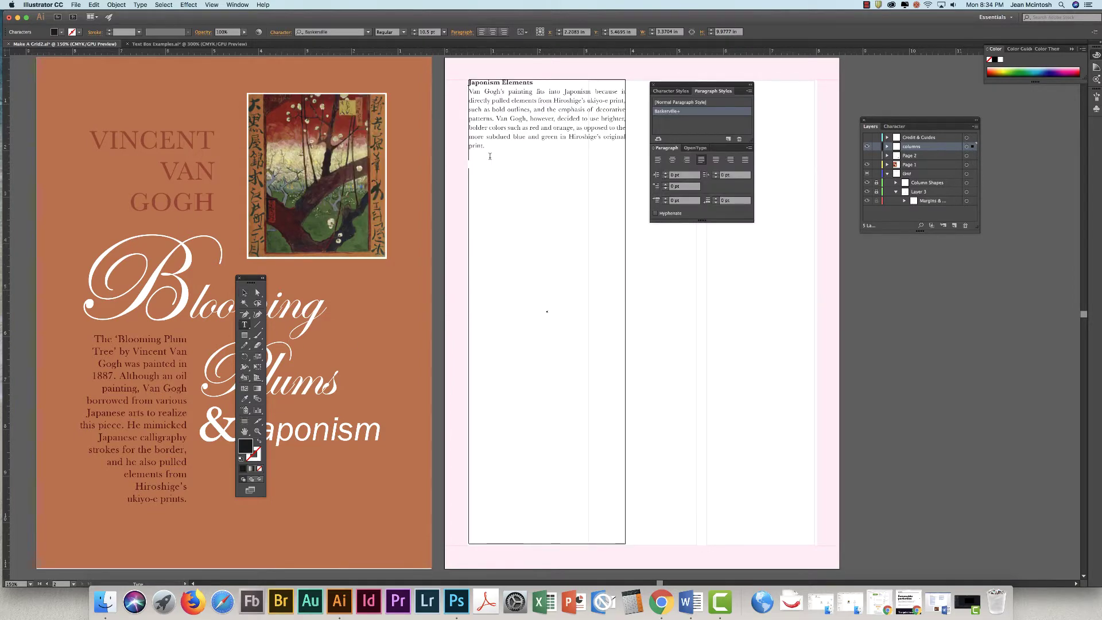
key("super+v")
key("super+z")
Copy the Word article from 'First Impressions' to the end, then minimize Word.
left_click(938, 603)
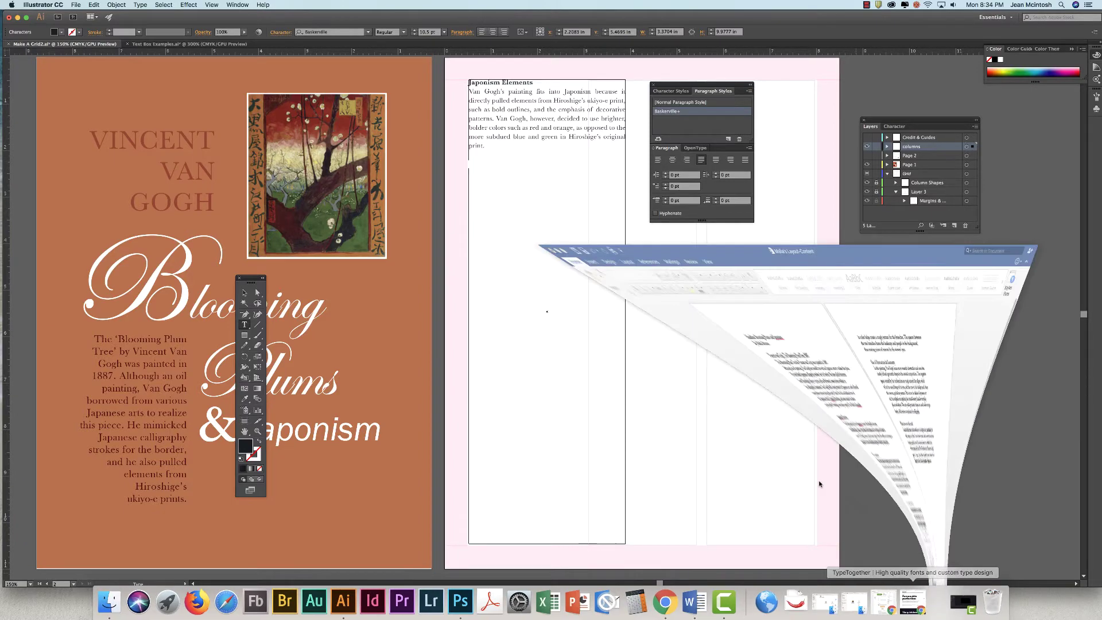
left_click(469, 221)
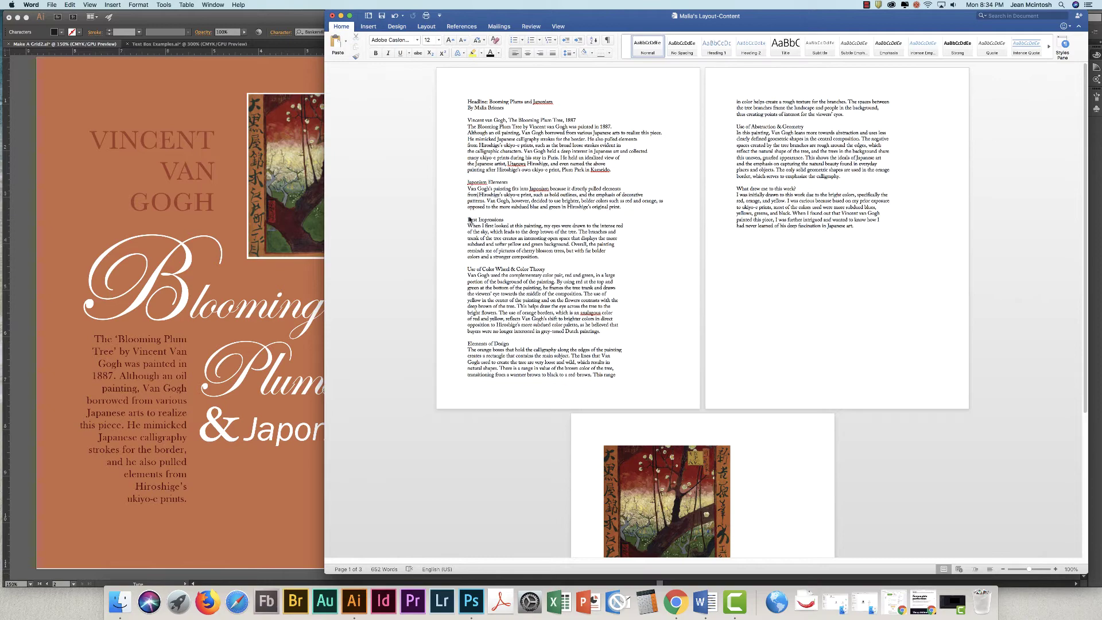
left_click_drag(469, 221, 846, 229)
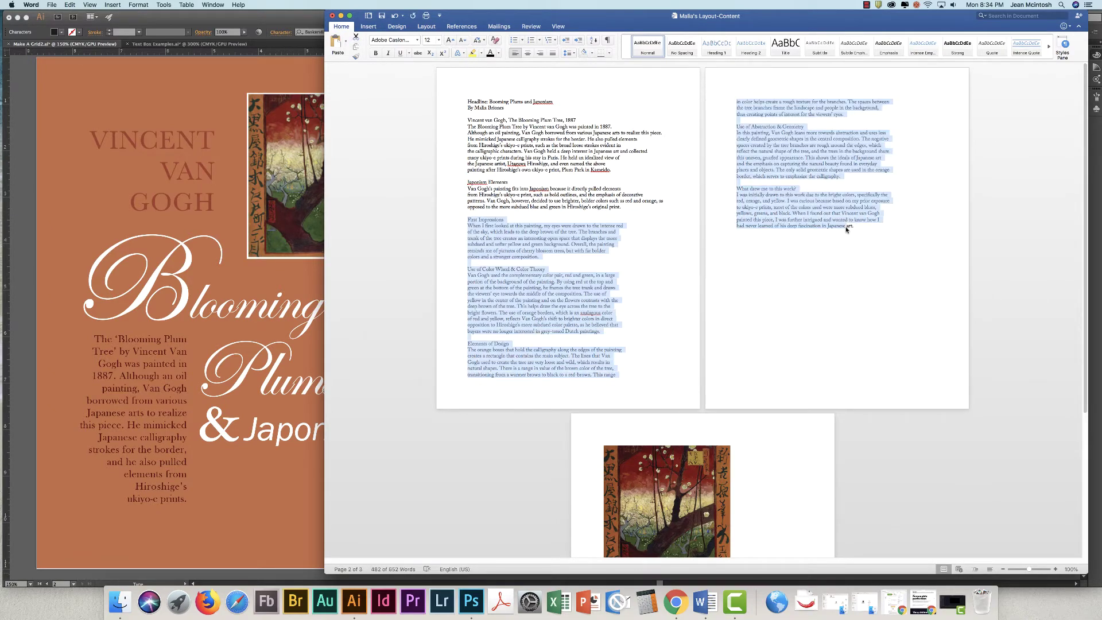
left_click(341, 16)
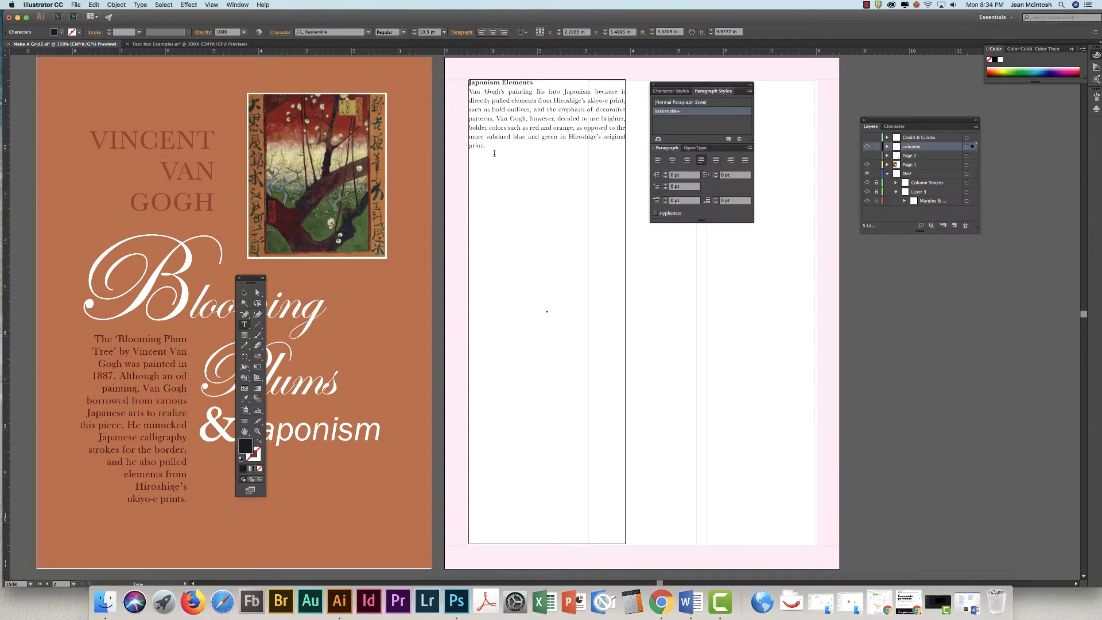
Paste the article into the left frame and rejoin 'of the sky' and 'trunk of the tree'.
key("super+v")
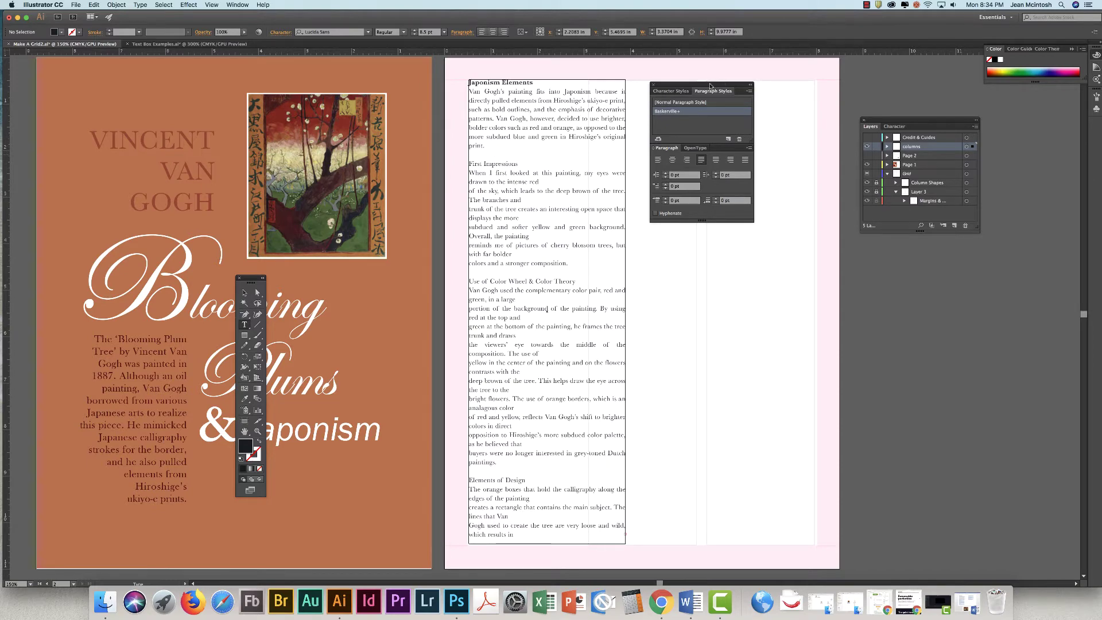
left_click_drag(710, 86, 902, 275)
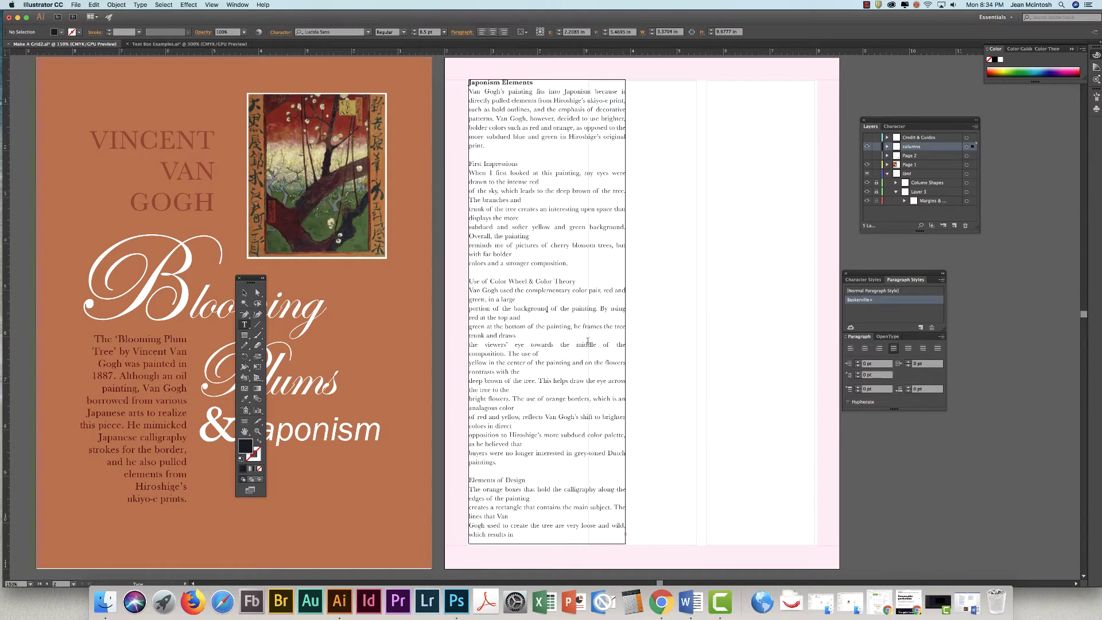
left_click(470, 192)
key("BackSpace")
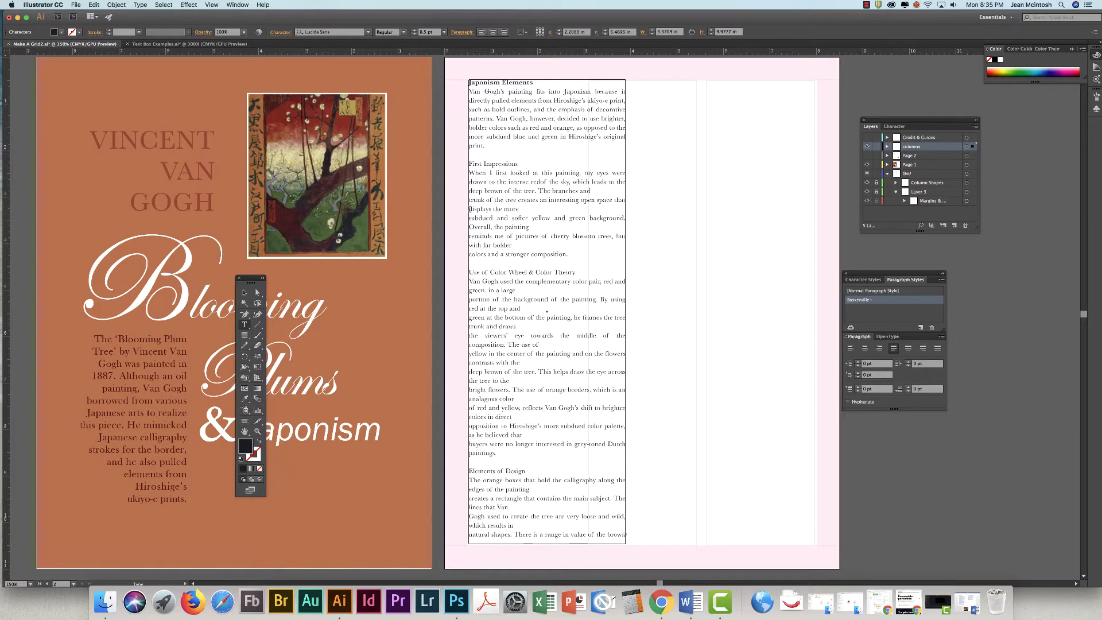
left_click(468, 201)
key("BackSpace")
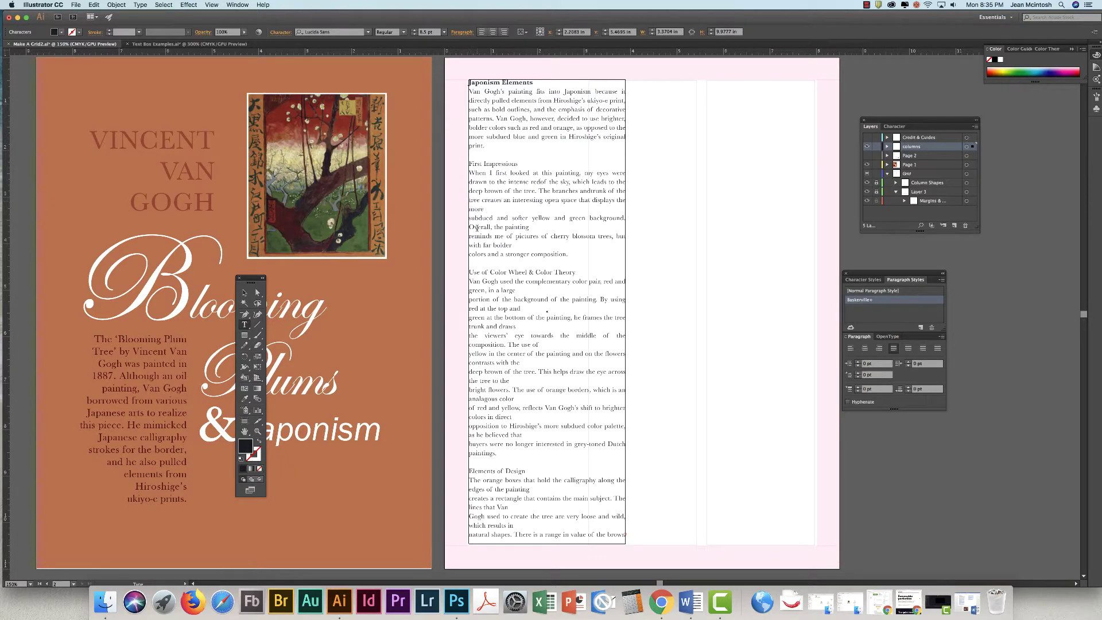
Rejoin the broken lines 'subdued', 'reminds me of pictures' and 'colors and a stronger composition'.
left_click(469, 217)
key("BackSpace")
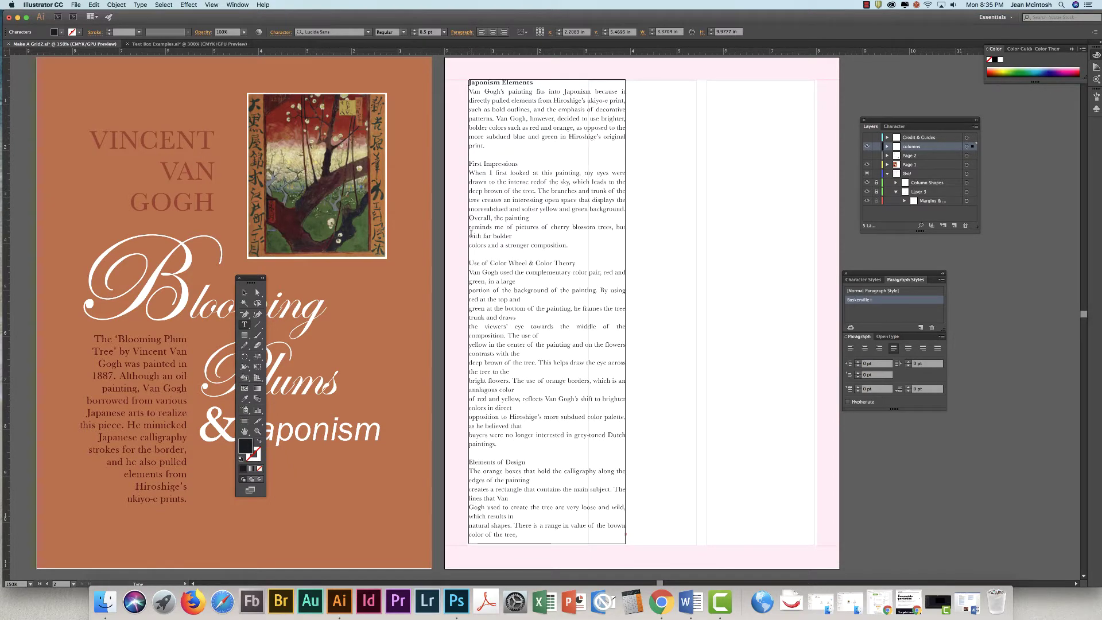
left_click(470, 226)
key("BackSpace")
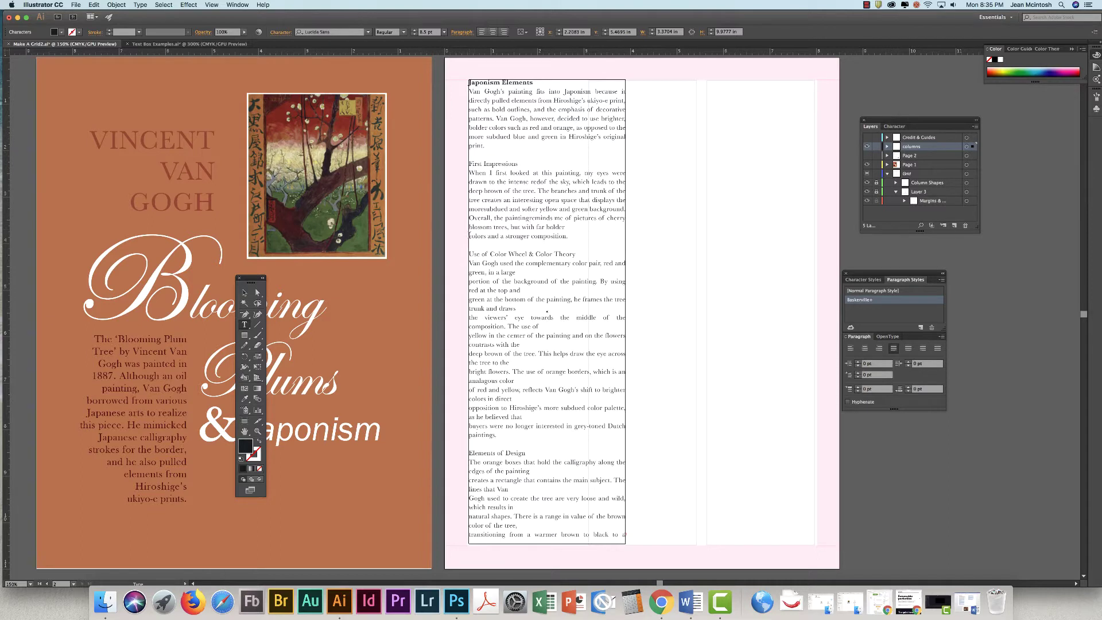
left_click(469, 236)
key("BackSpace")
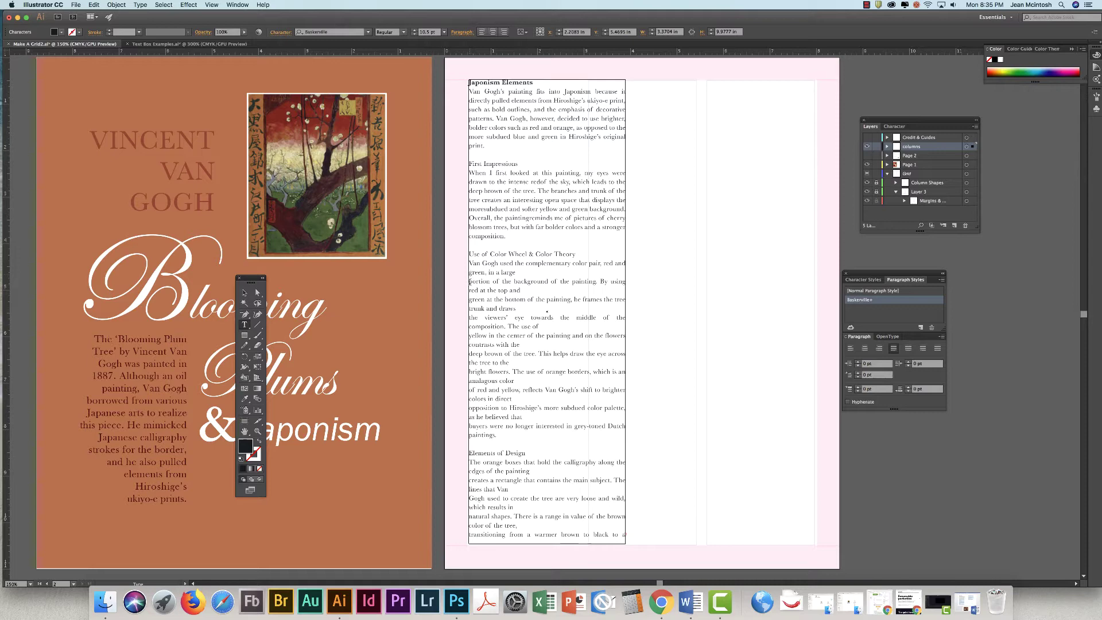
Rejoin 'portion of the background', 'the viewers' eye towards' and 'yellow in the center' in Color Wheel.
left_click(470, 281)
key("BackSpace")
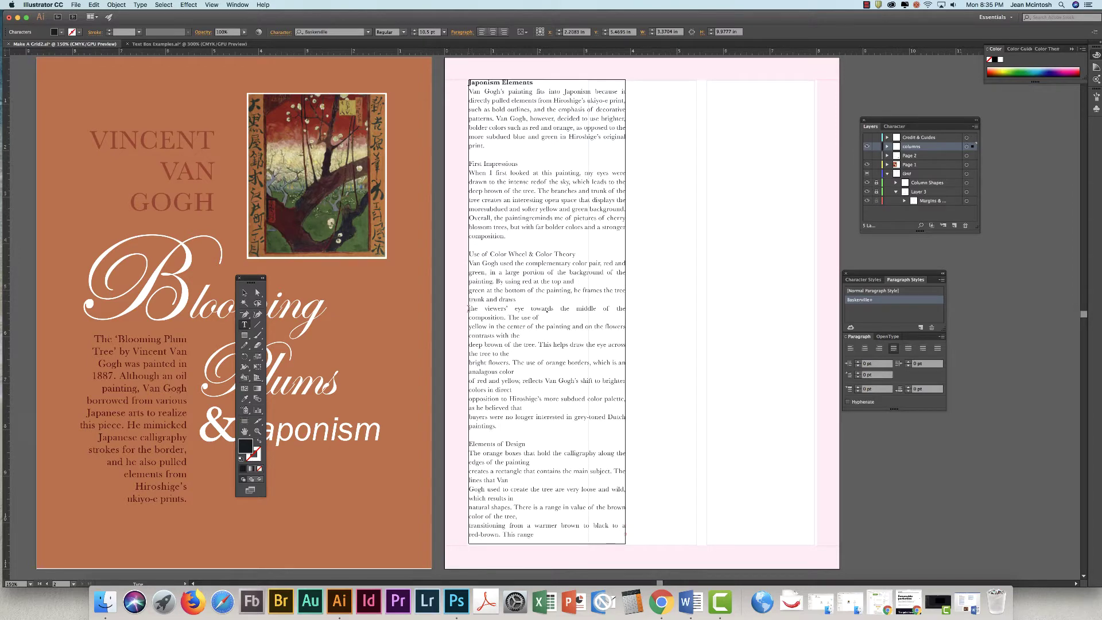
left_click(469, 309)
key("BackSpace")
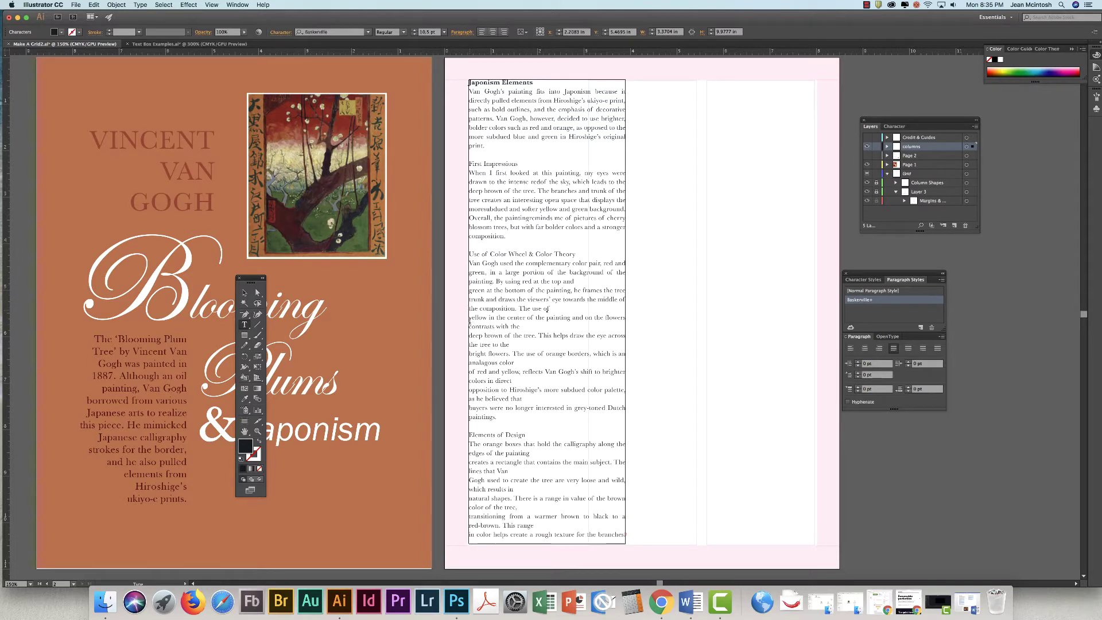
left_click(476, 315)
key("BackSpace")
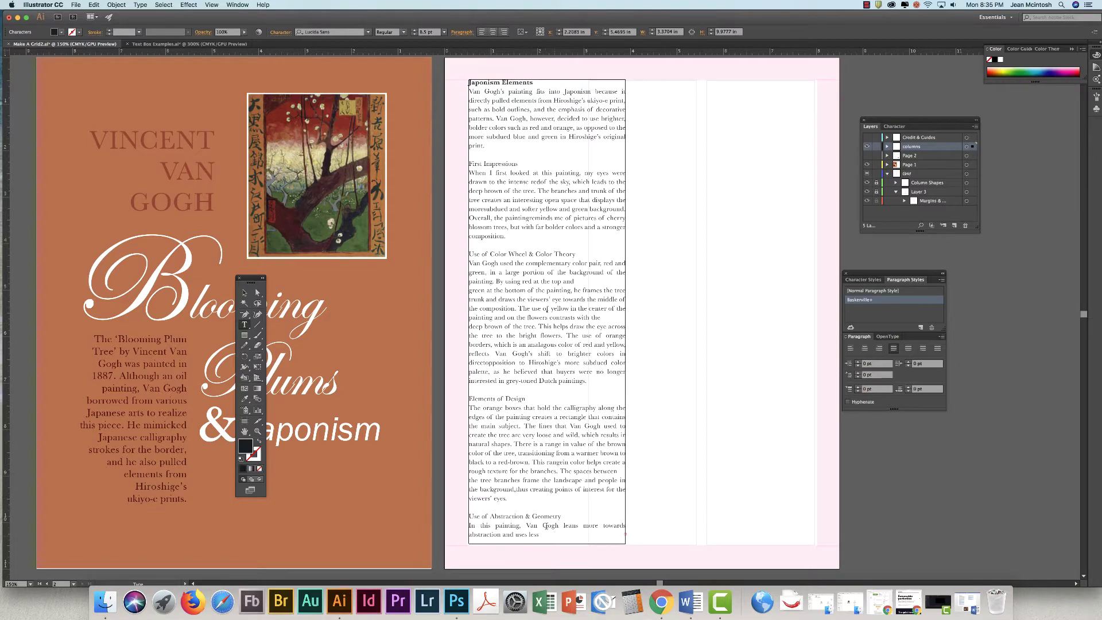
Load the left frame's overflow text from its red out-port, then view both pages at 100%.
key("super+equal")
key("super+equal")
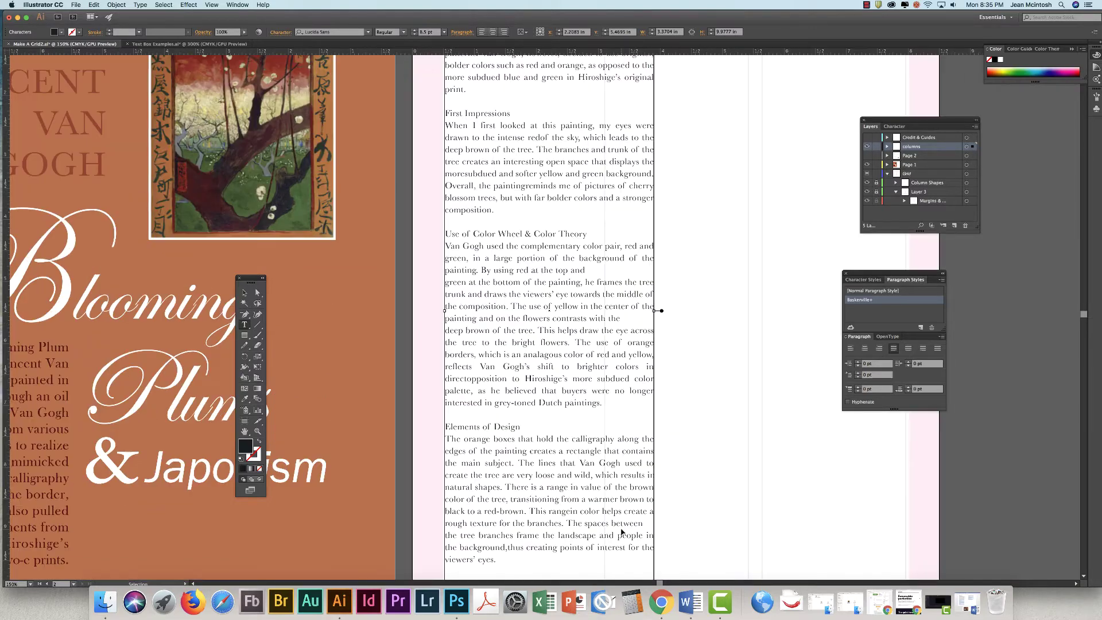
key("Escape")
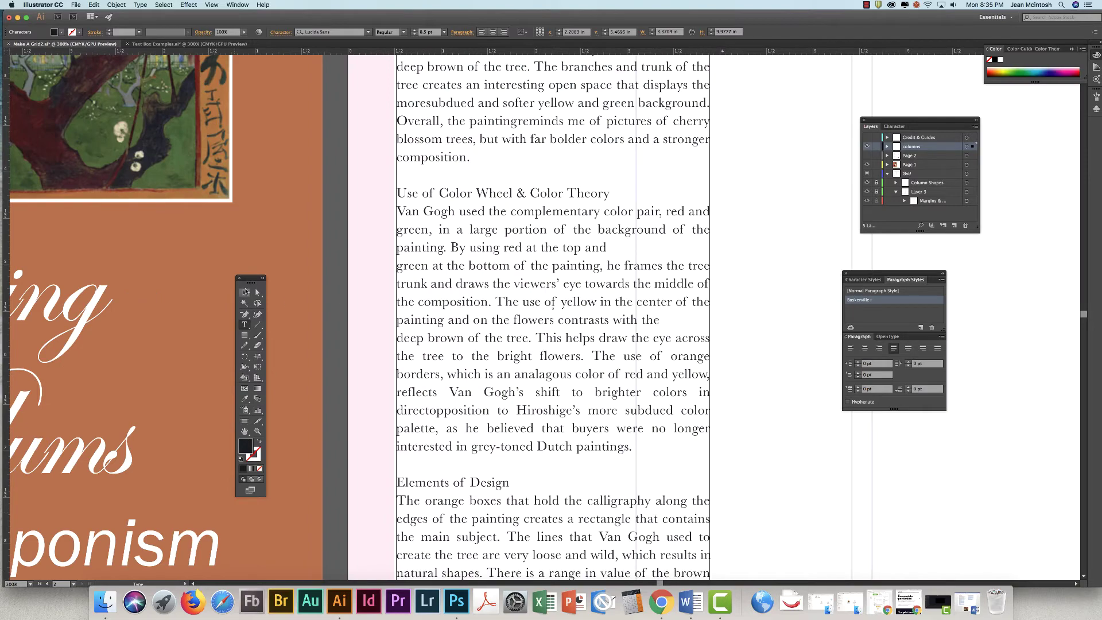
left_click_drag(596, 410, 587, 302)
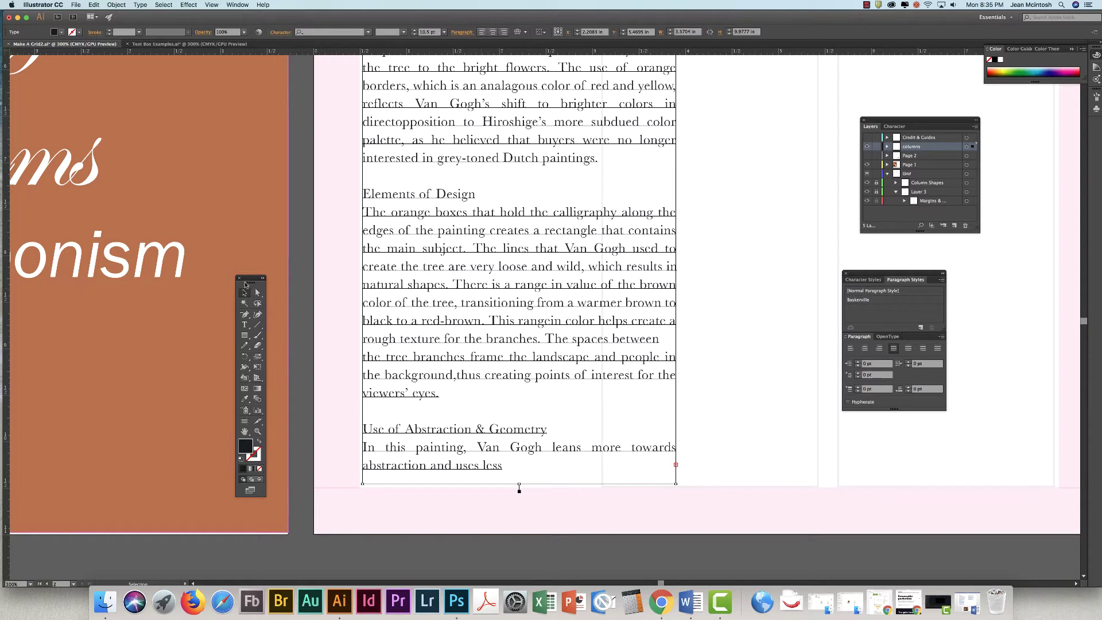
key("t")
left_click(676, 465)
key("v")
key("t")
key("super+1")
left_click_drag(664, 336, 664, 460)
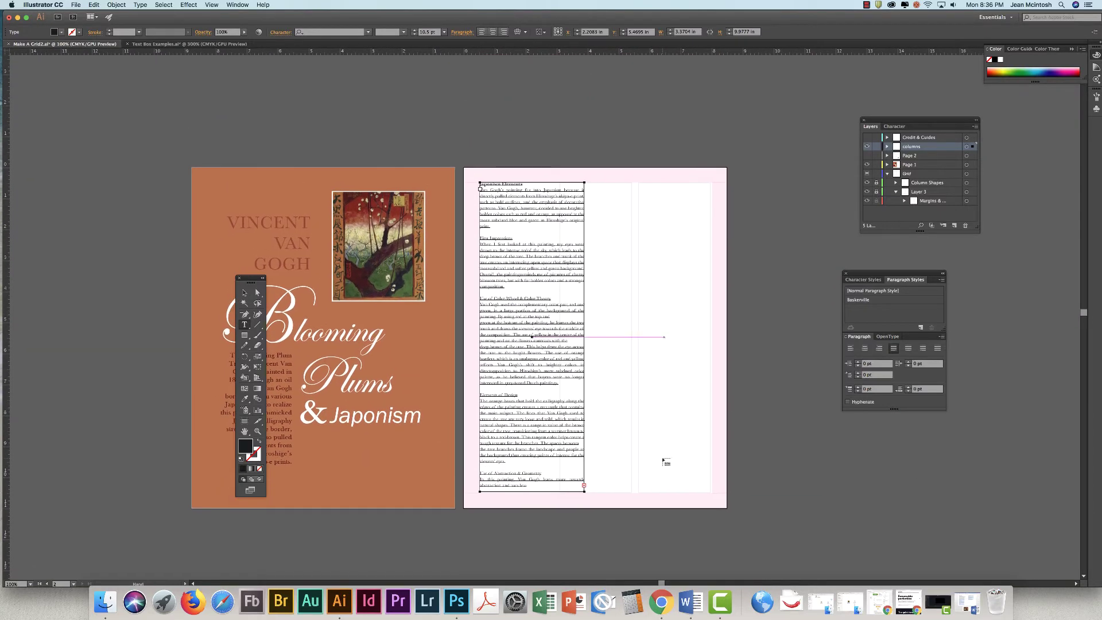
Thread the overflow into the right column frame and rejoin 'places created by the tree'.
left_click(609, 191)
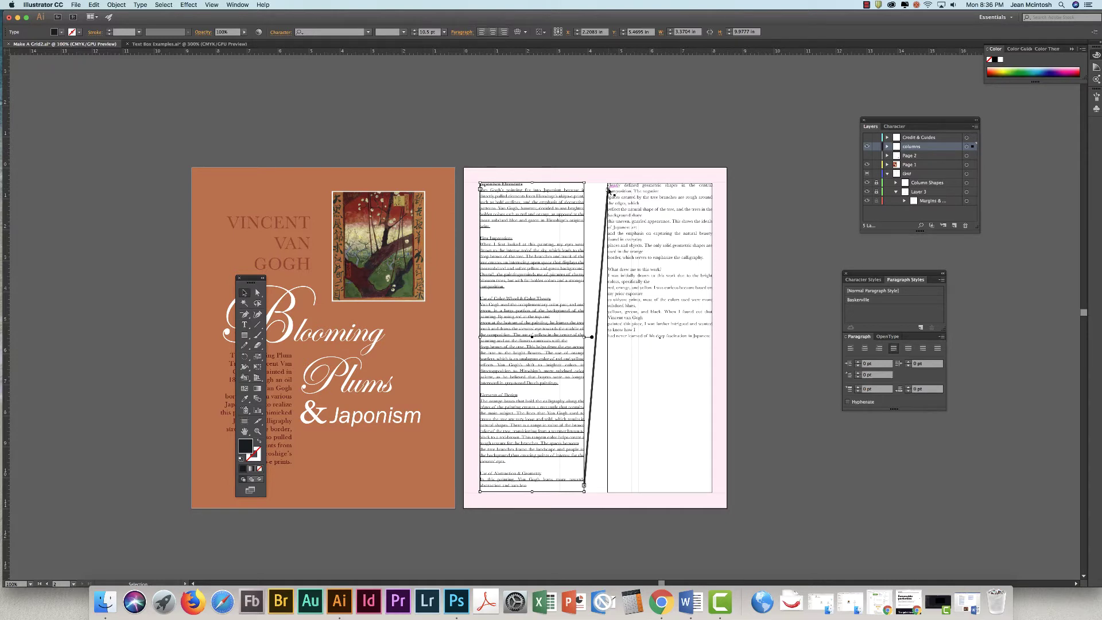
left_click(244, 324)
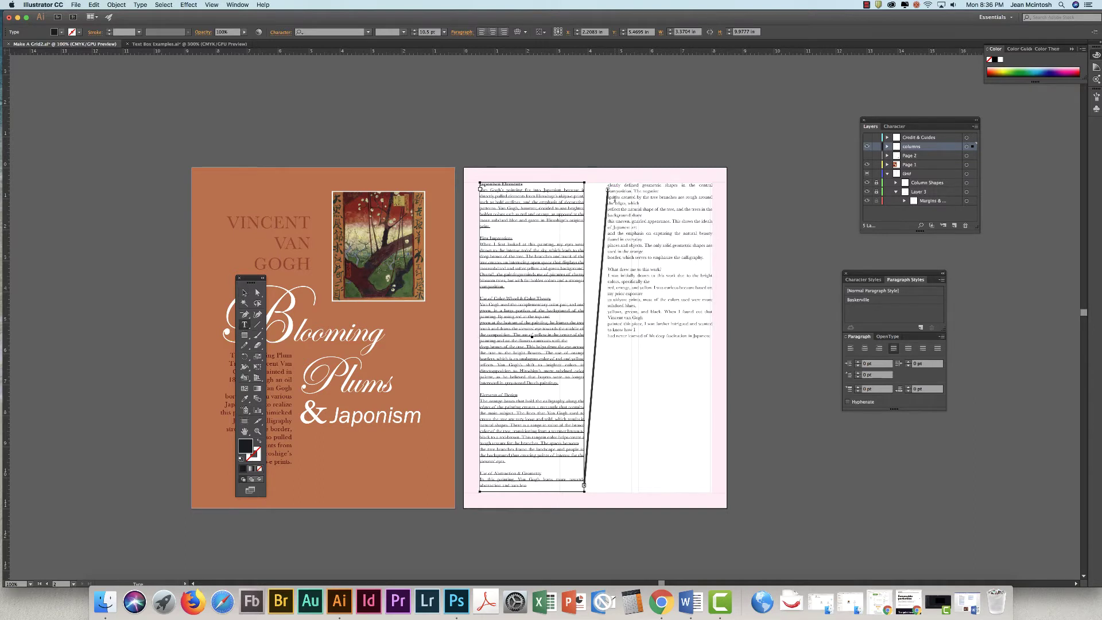
left_click(612, 199)
key("BackSpace")
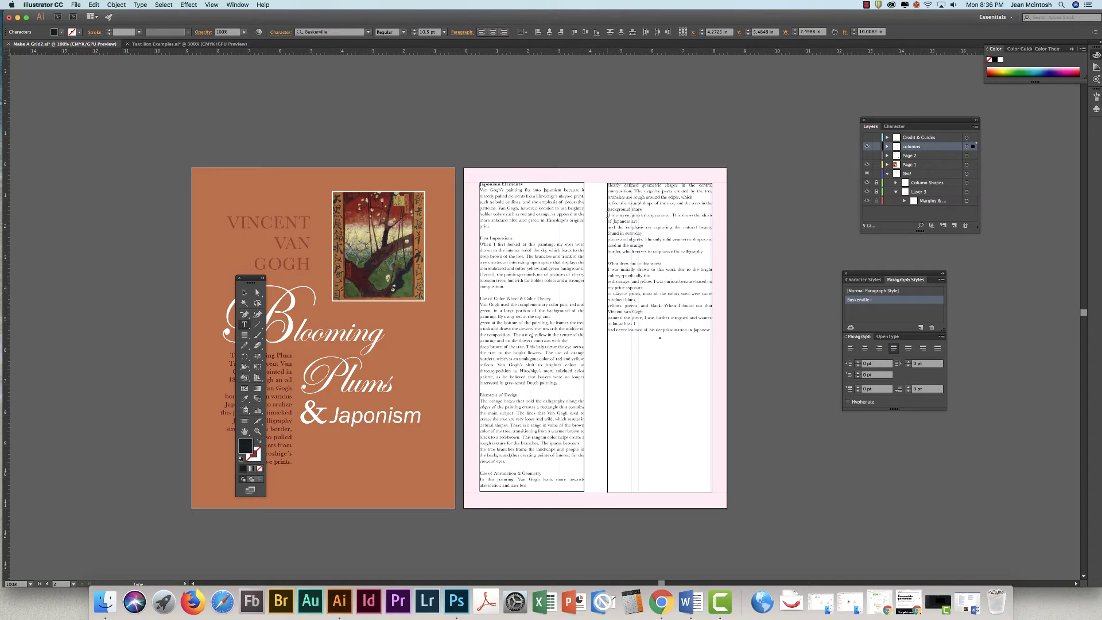
Rejoin 'this uneven, gnarled appearance', 'places and objects' and 'and the emphasis', then deselect.
key("BackSpace")
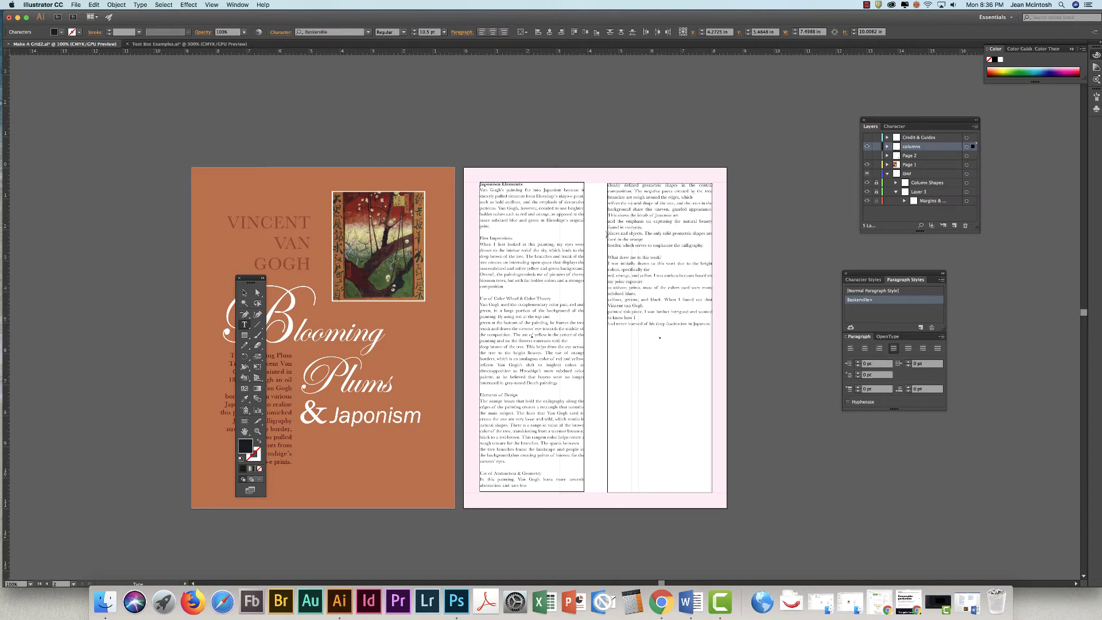
key("BackSpace")
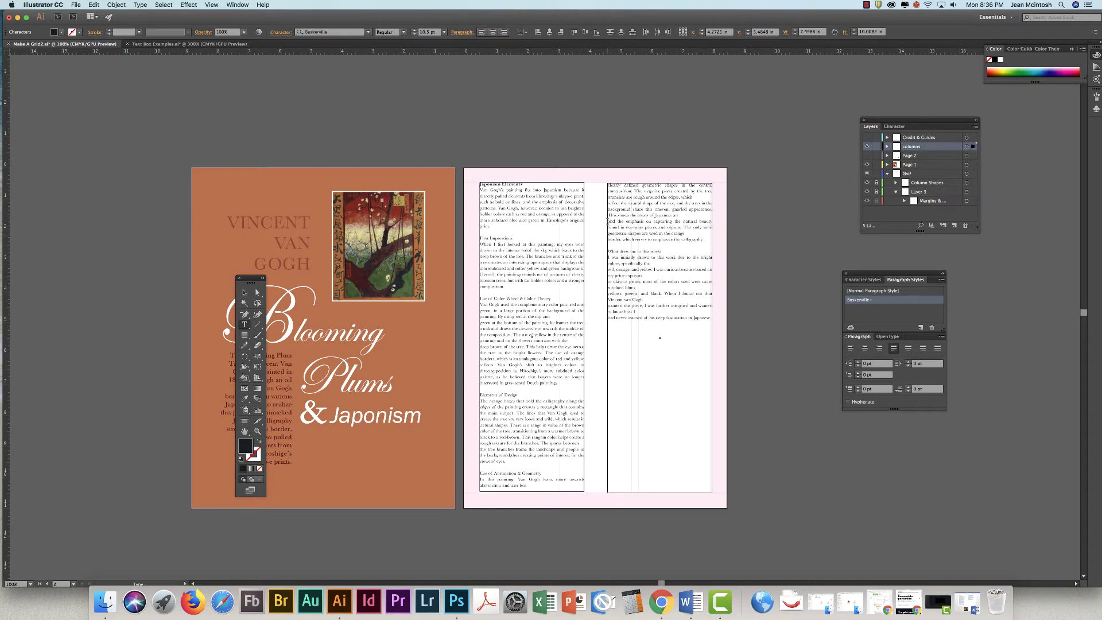
left_click(608, 221)
key("BackSpace")
key("Escape")
key("super+equal")
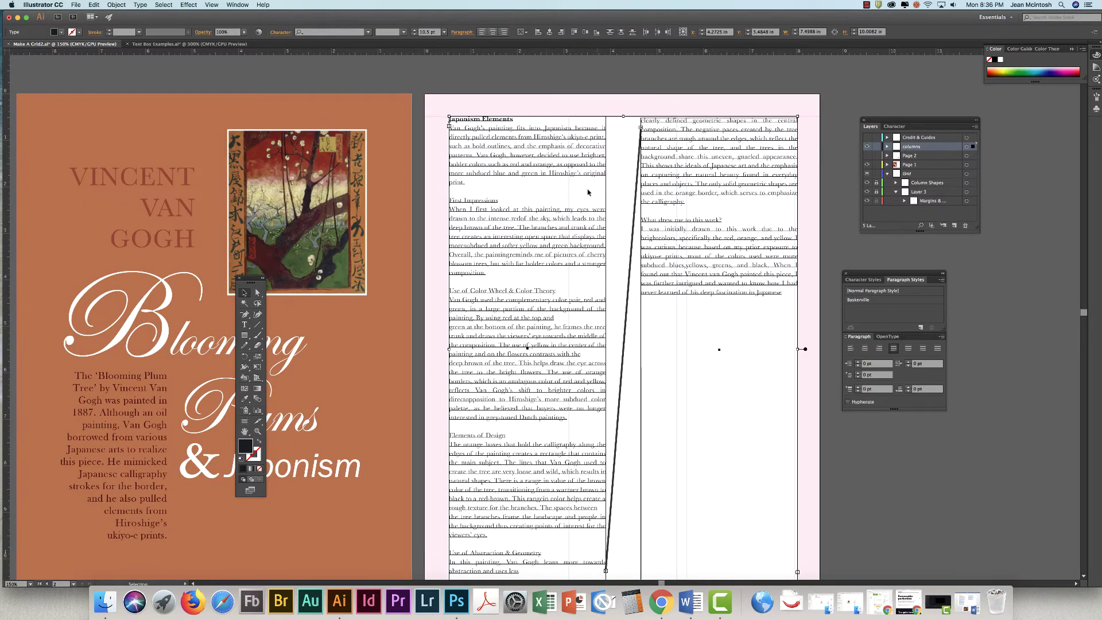
left_click(561, 183)
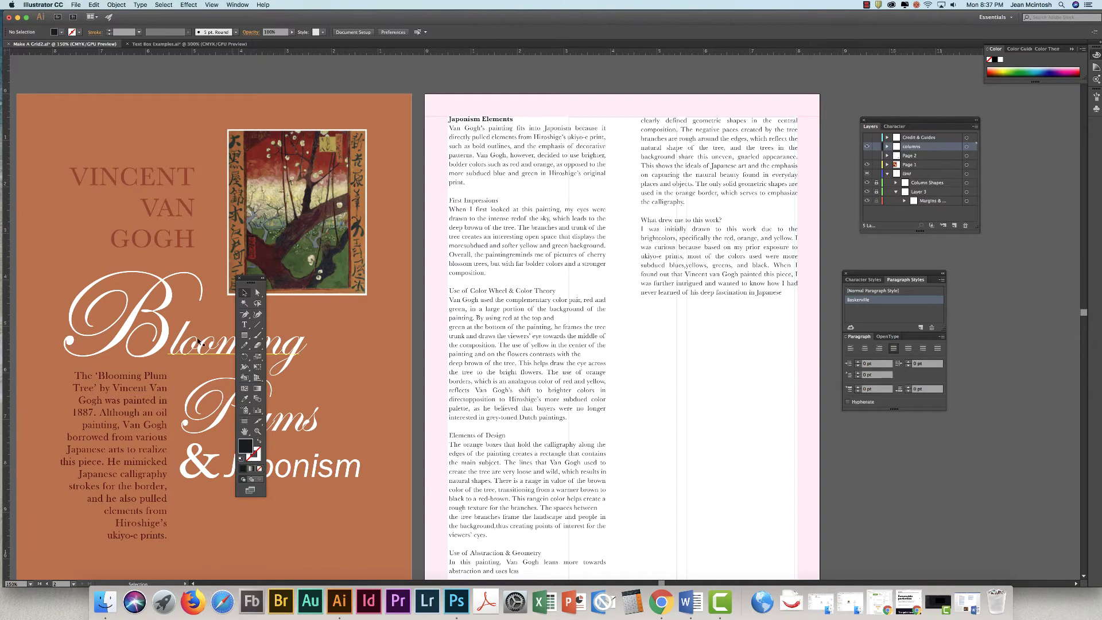
Rejoin 'green at the bottom' and 'deep brown of the tree' in the Color Wheel paragraph.
key("t")
left_click(461, 334)
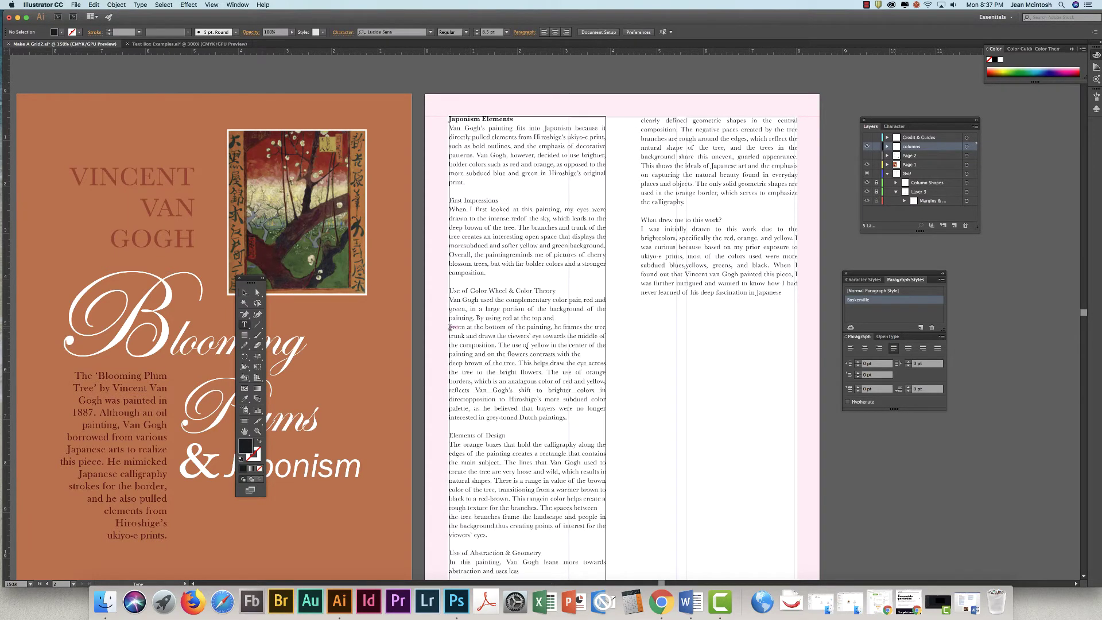
key("BackSpace")
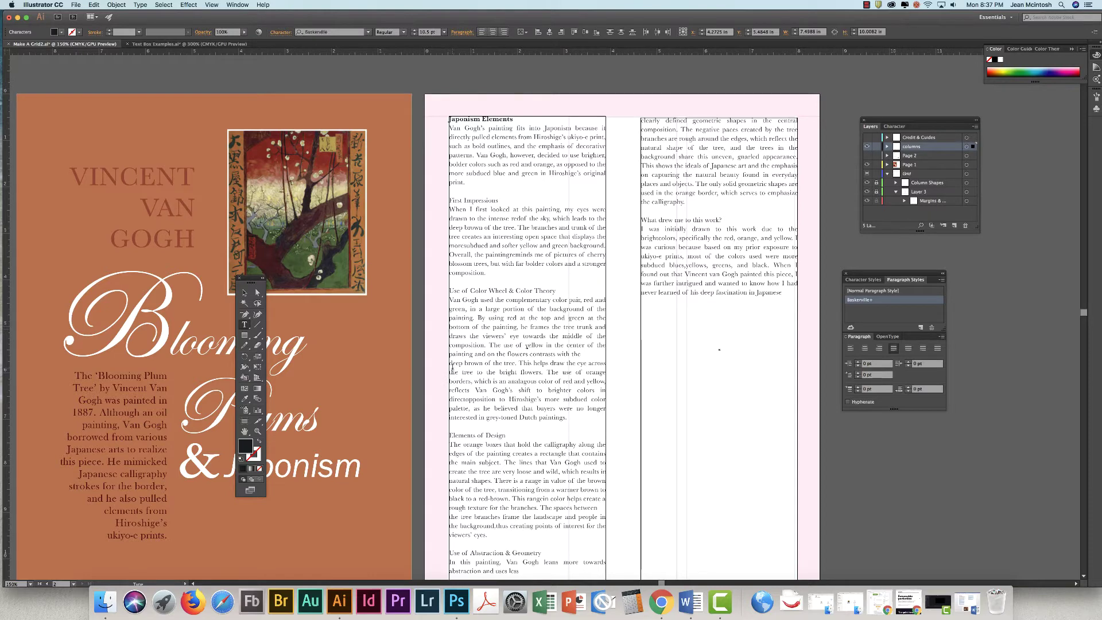
key("BackSpace")
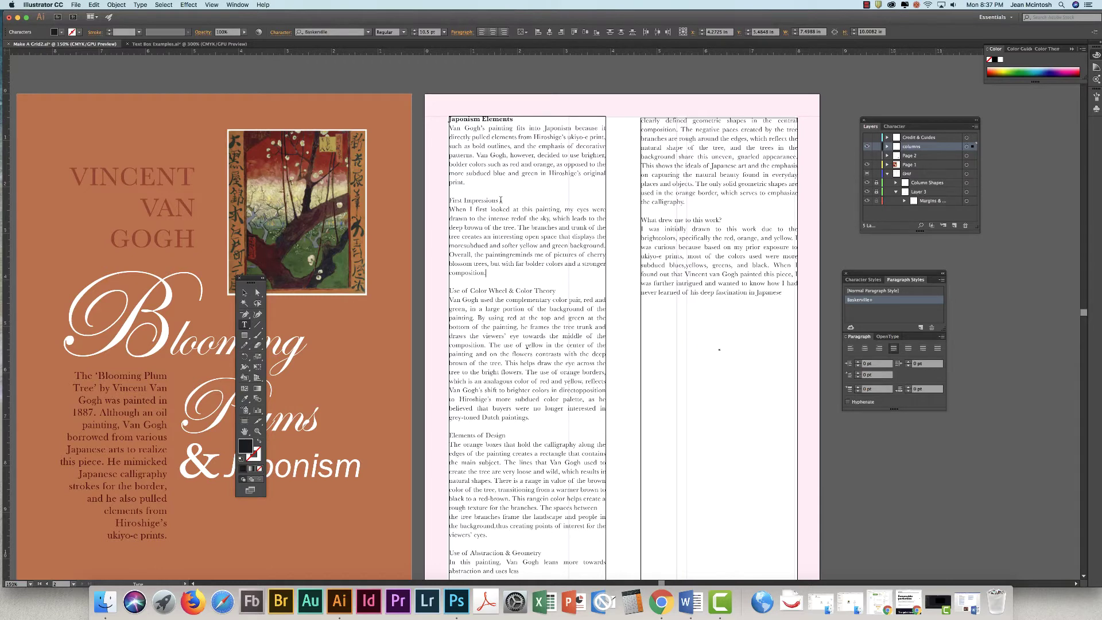
Select the First Impressions heading text.
triple_click(713, 222)
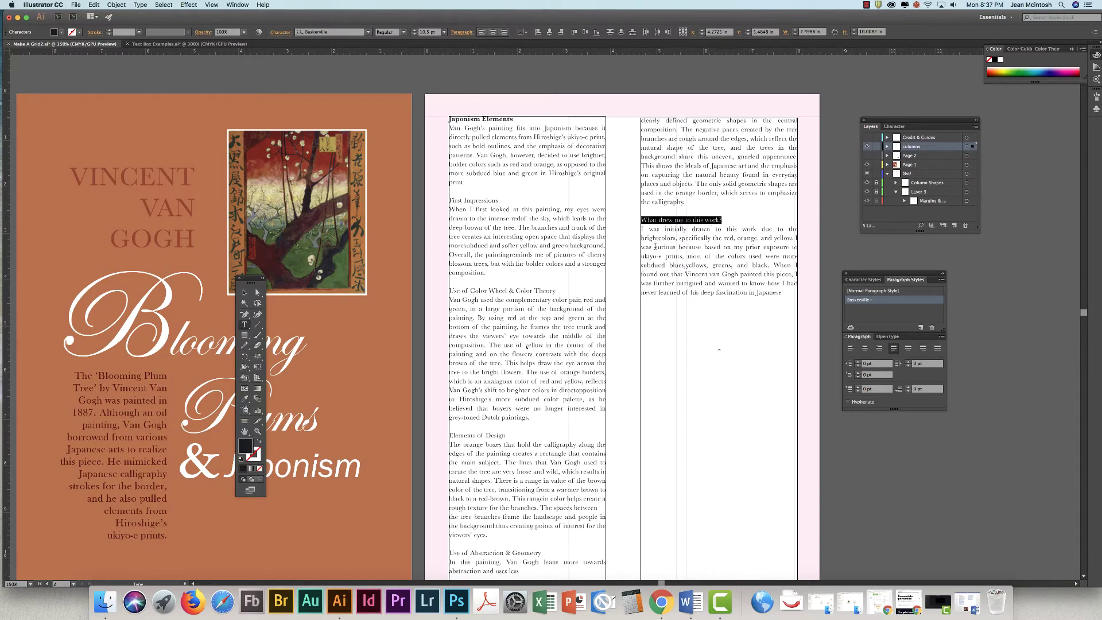
left_click(498, 200, "shift")
triple_click(498, 200)
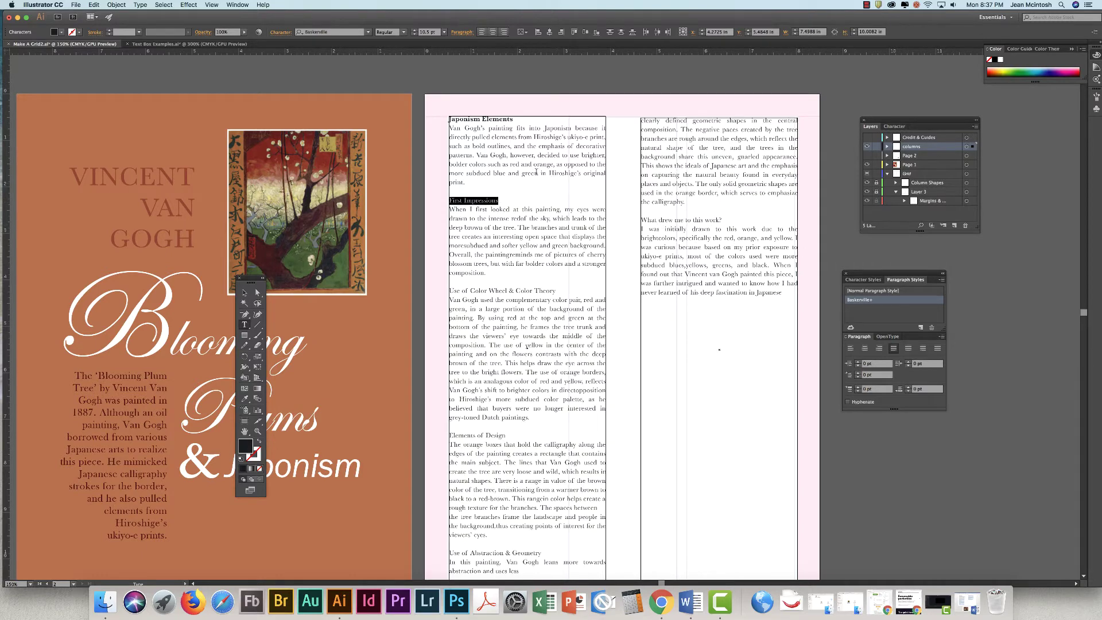
Set the First Impressions heading's font style to SemiBold.
left_click(897, 127)
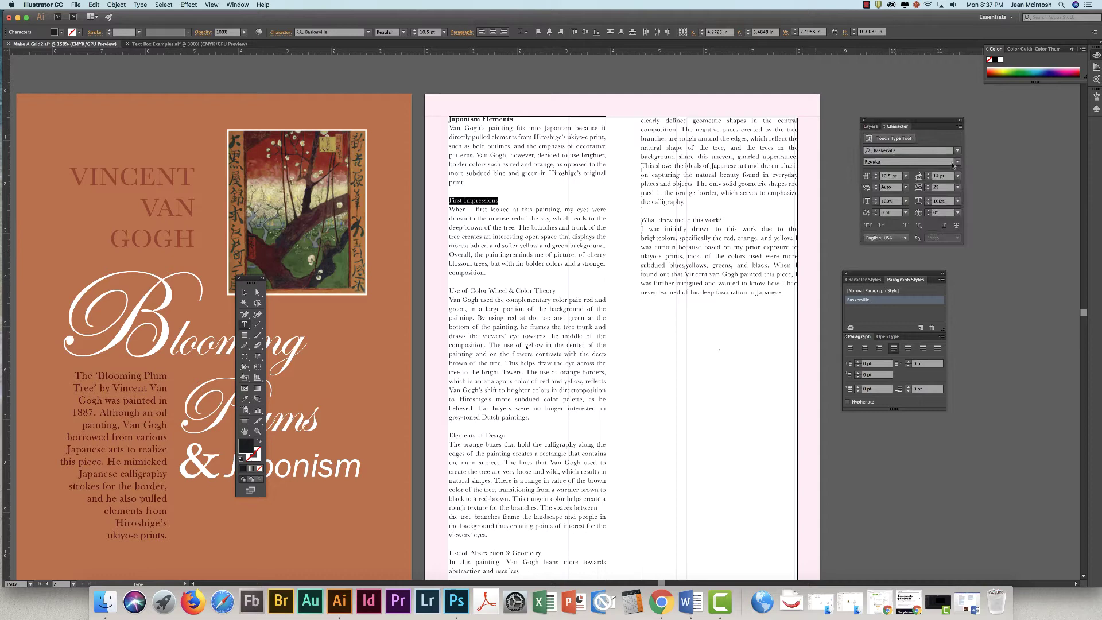
left_click(955, 162)
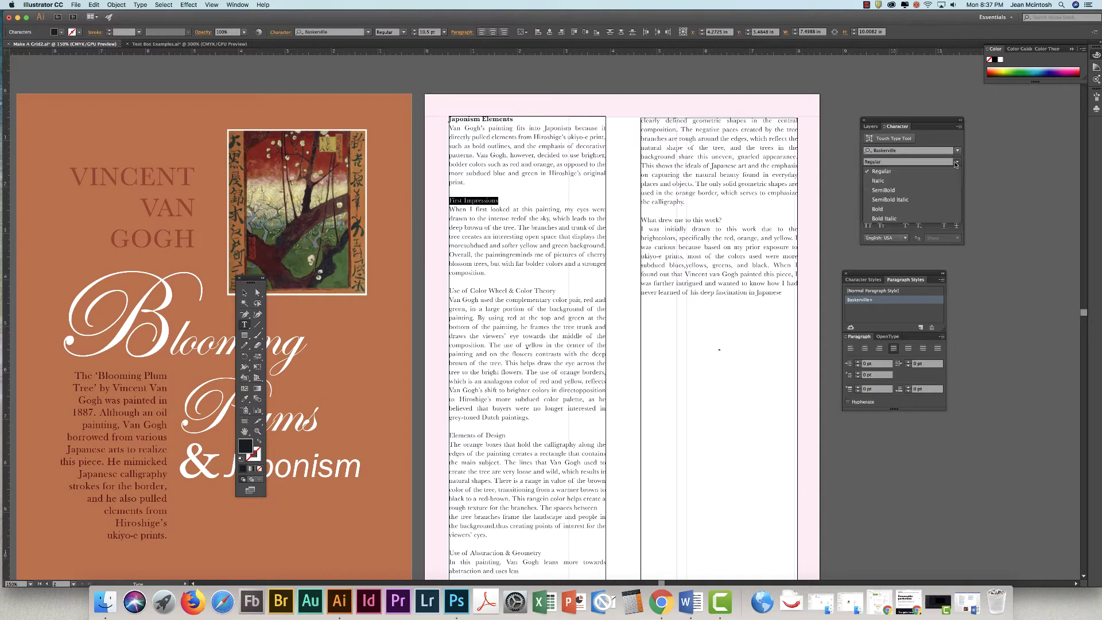
left_click(884, 190)
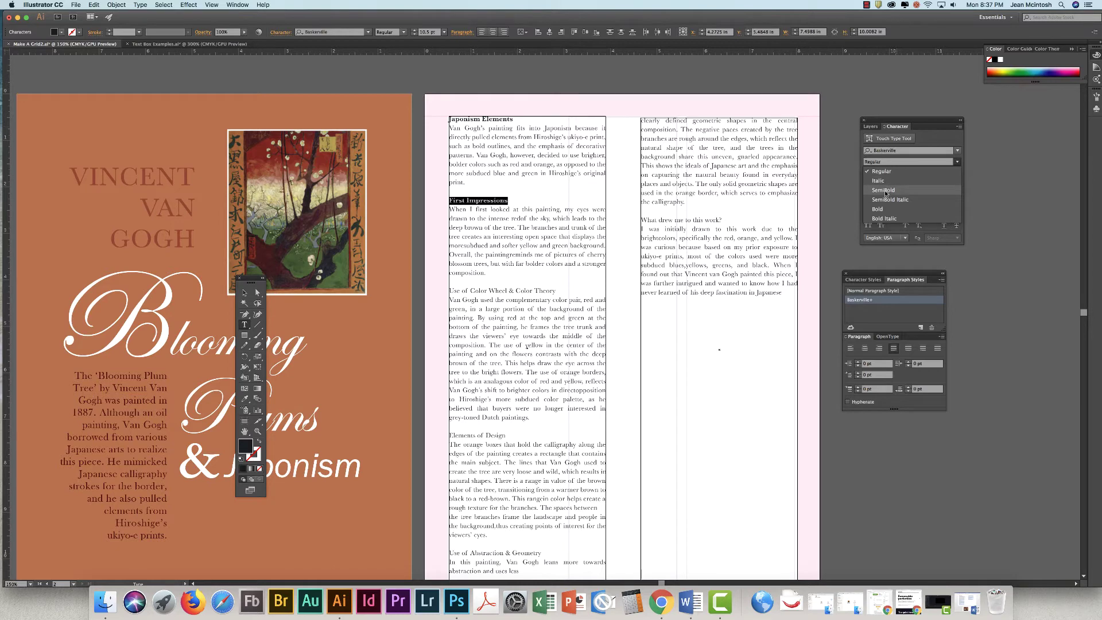
left_click_drag(558, 291, 435, 289)
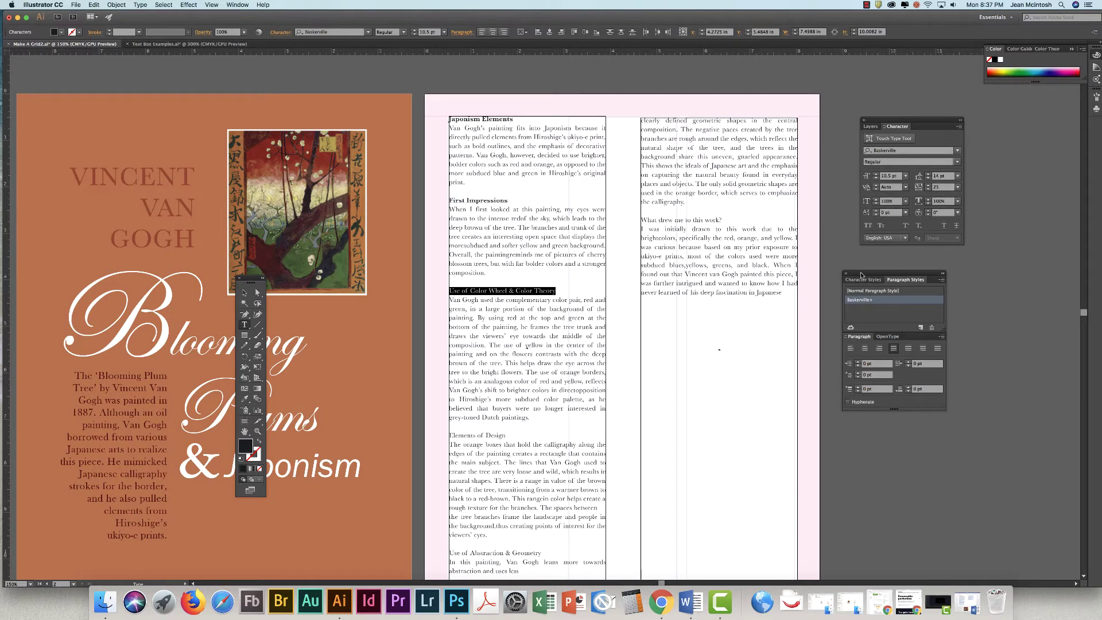
left_click_drag(862, 276, 841, 257)
left_click(850, 293)
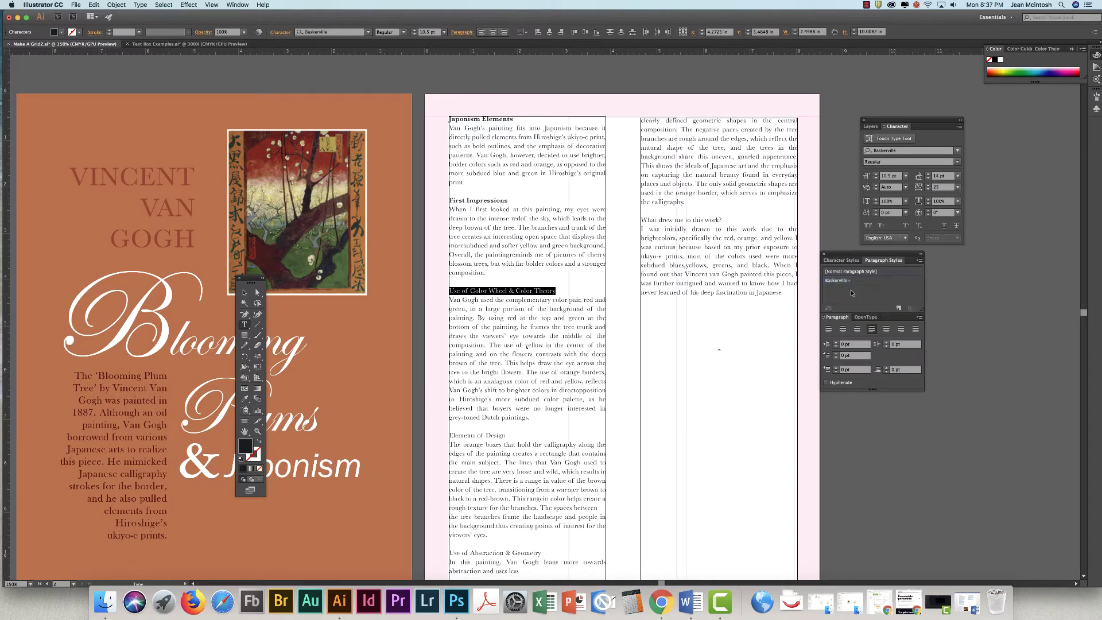
Create a new paragraph style from the First Impressions heading and name it 'Sub heading'.
left_click_drag(508, 199, 447, 200)
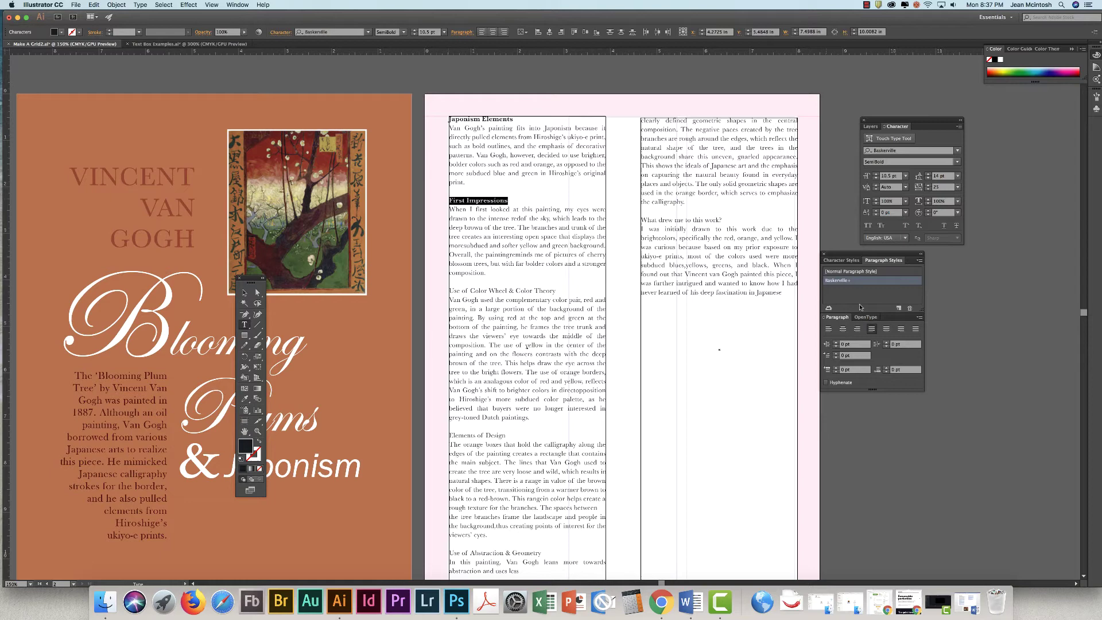
left_click(898, 309)
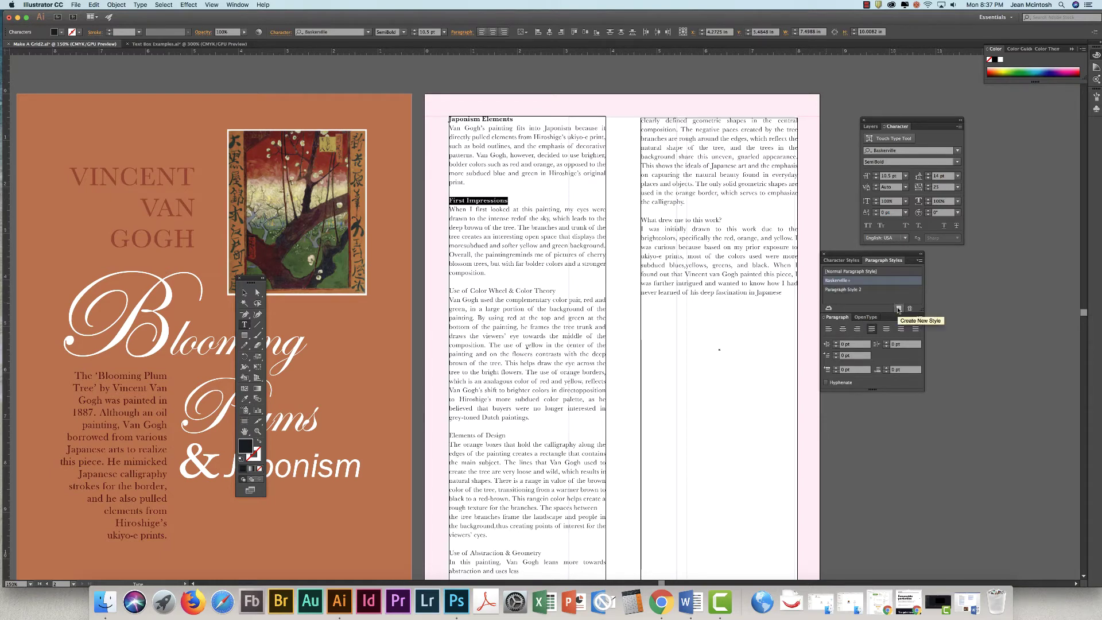
double_click(855, 290)
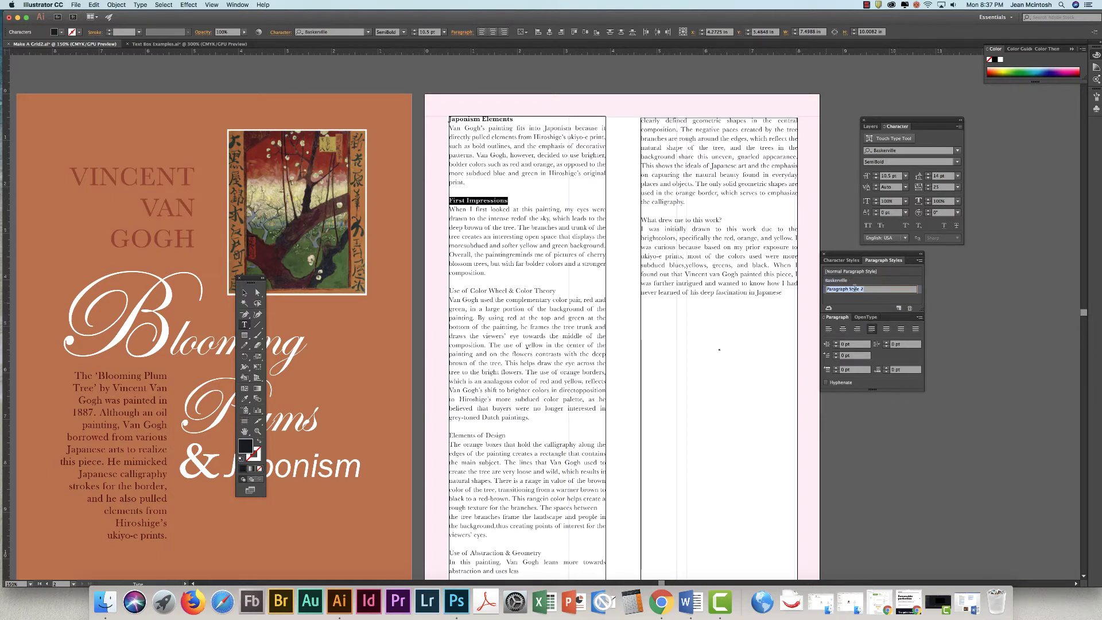
type("Sub heading")
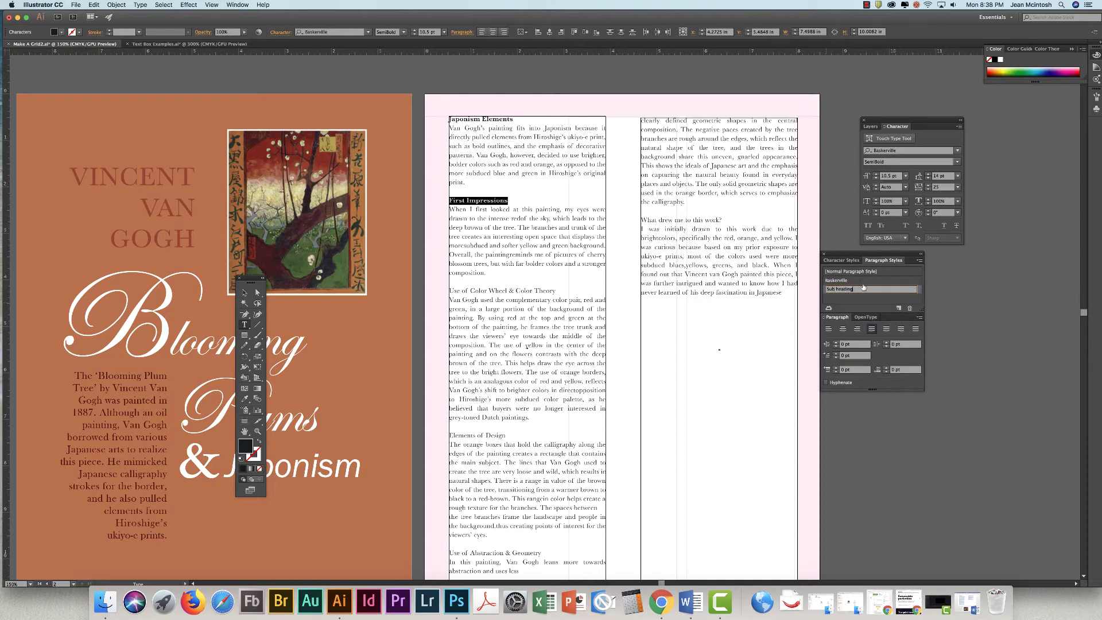
key("Return")
Apply Sub heading without overrides to 'Use of Color Wheel & Color Theory' and 'Elements of Design'.
left_click_drag(556, 291, 808, 281)
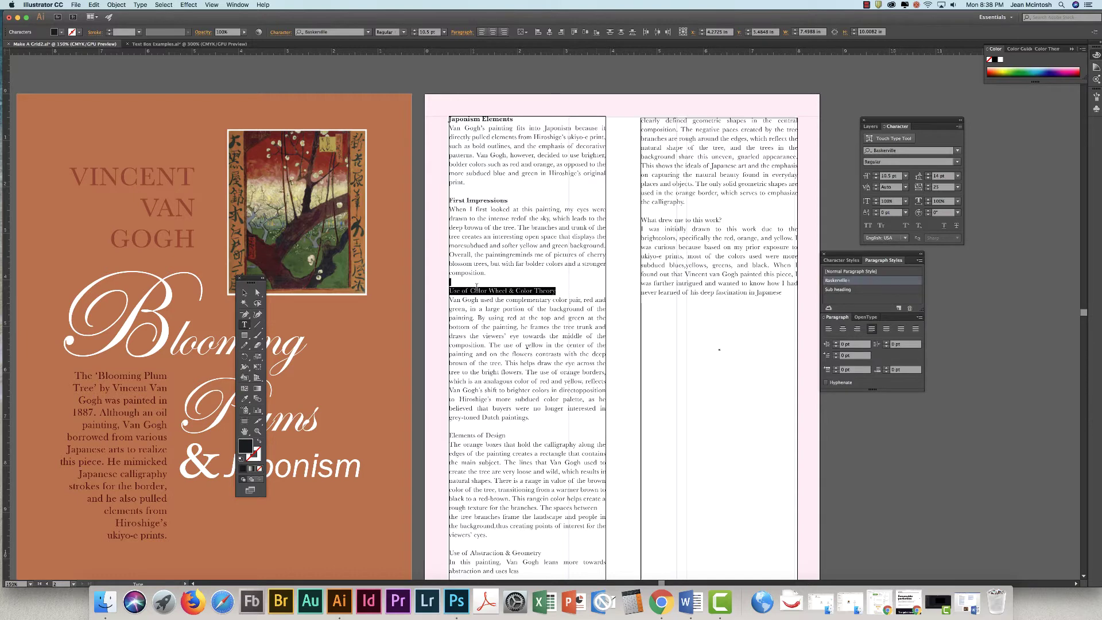
left_click(844, 290)
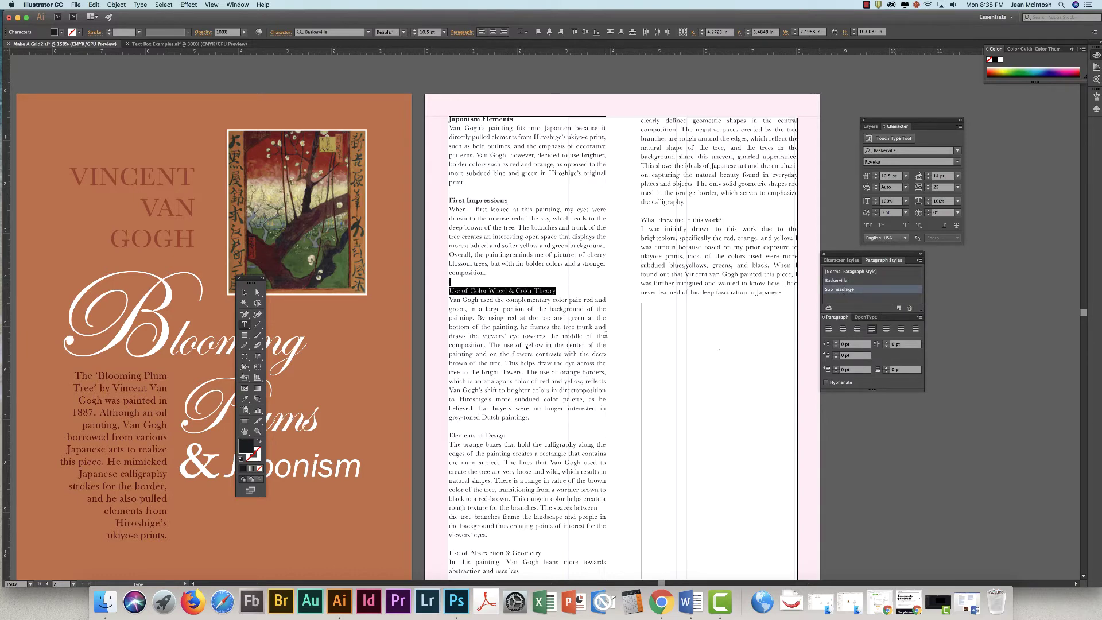
left_click_drag(556, 290, 419, 287)
left_click(858, 289, "alt")
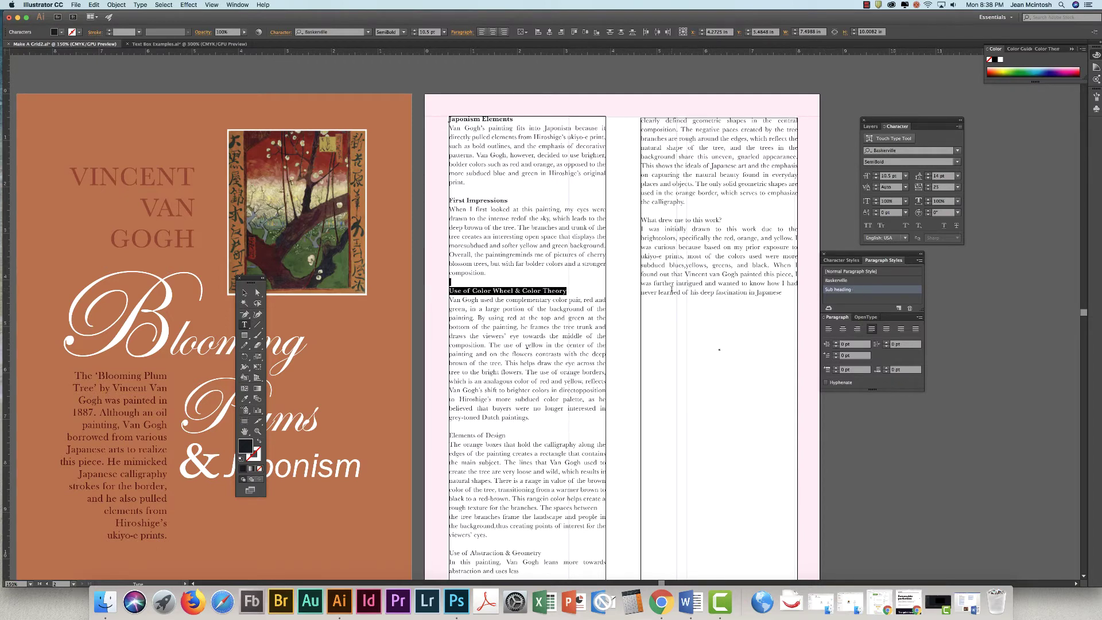
left_click(500, 434)
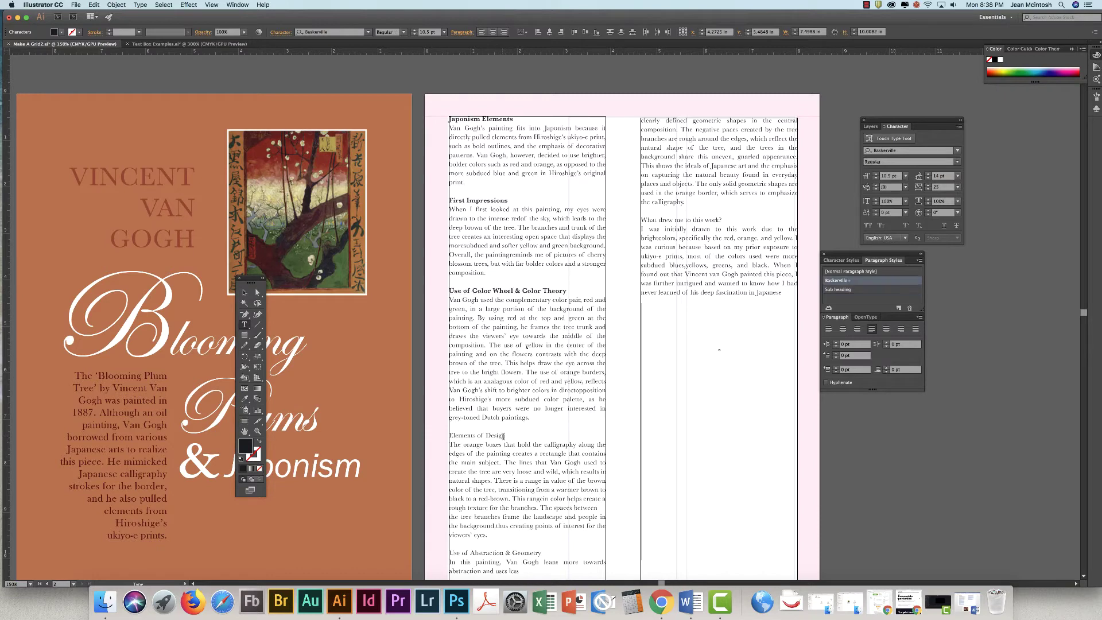
left_click_drag(507, 434, 445, 432)
left_click(841, 290)
left_click(842, 289, "alt")
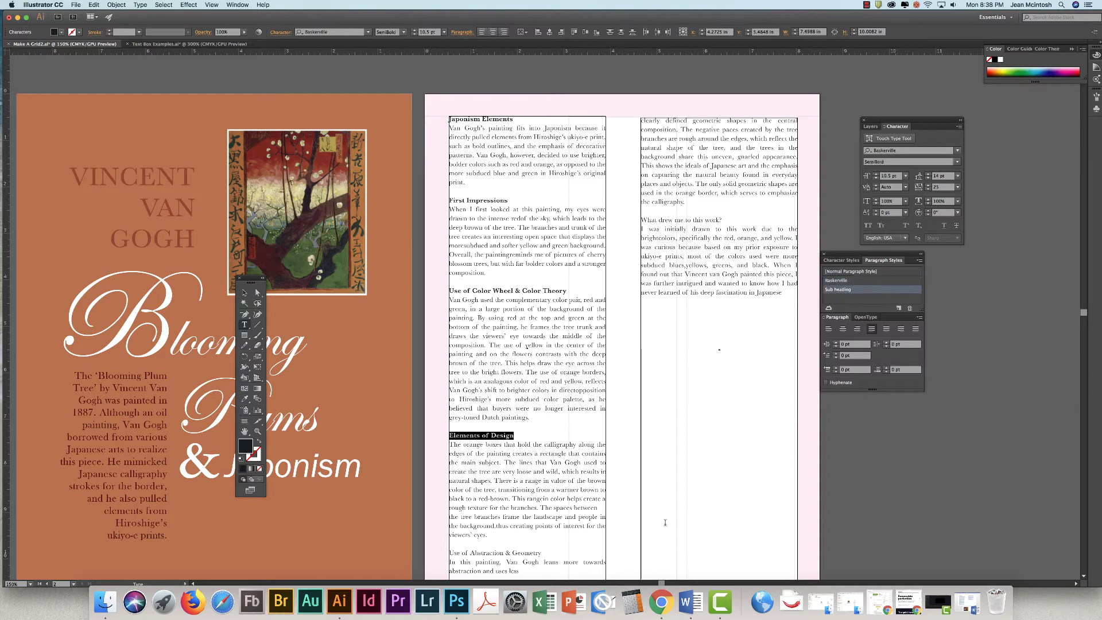
Apply Sub heading to 'Use of Abstraction & Geometry' and 'What drew me to this work?', then zoom out.
left_click_drag(540, 551, 447, 551)
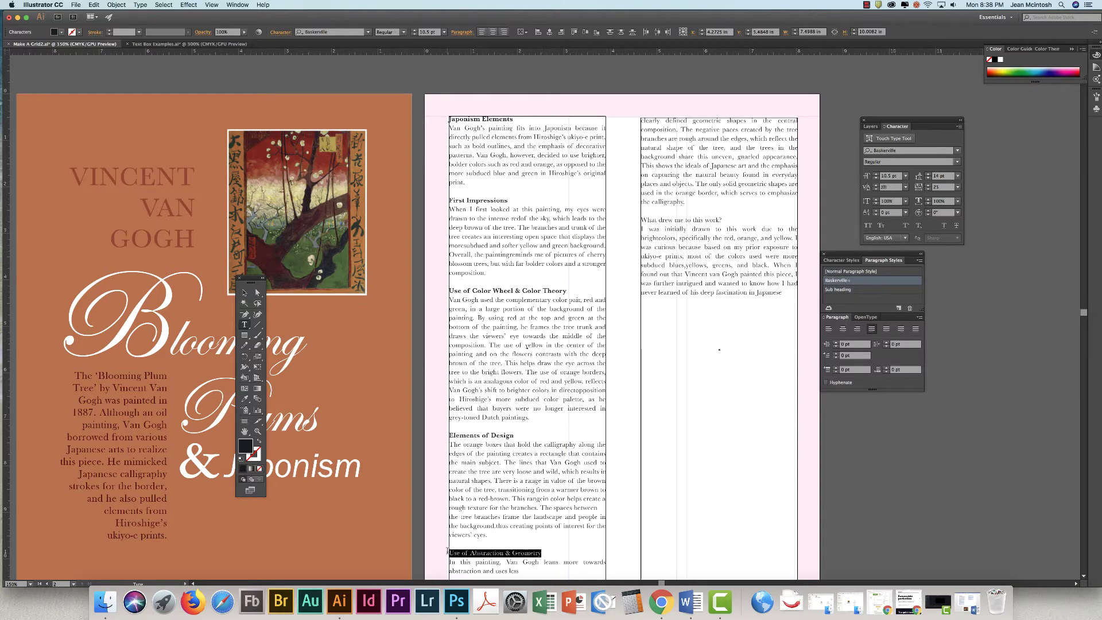
double_click(861, 290)
key("Return")
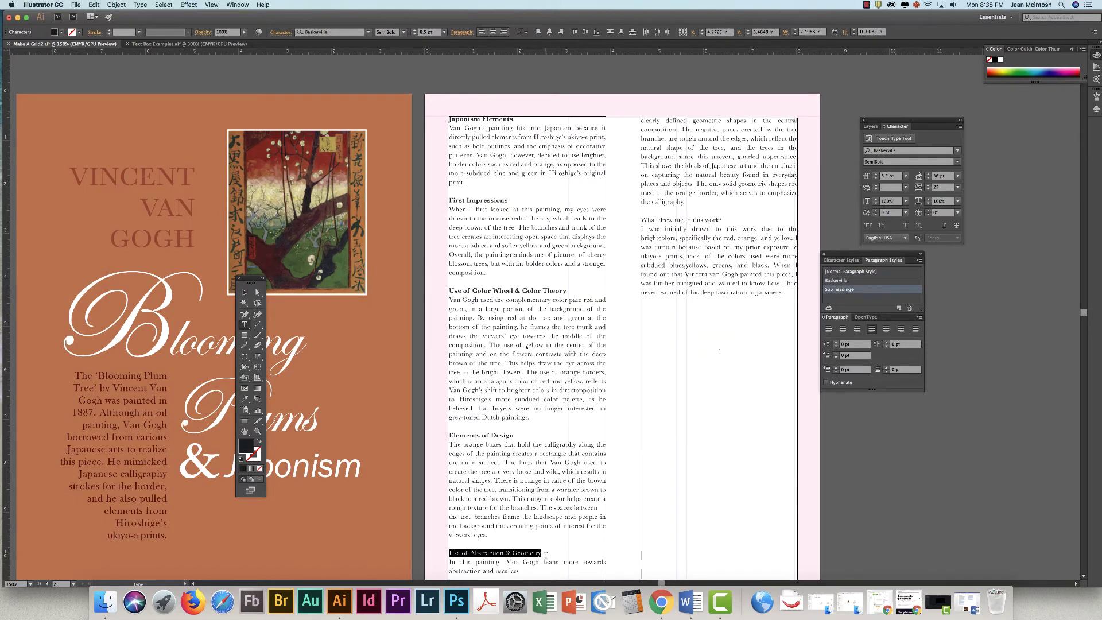
left_click(849, 290)
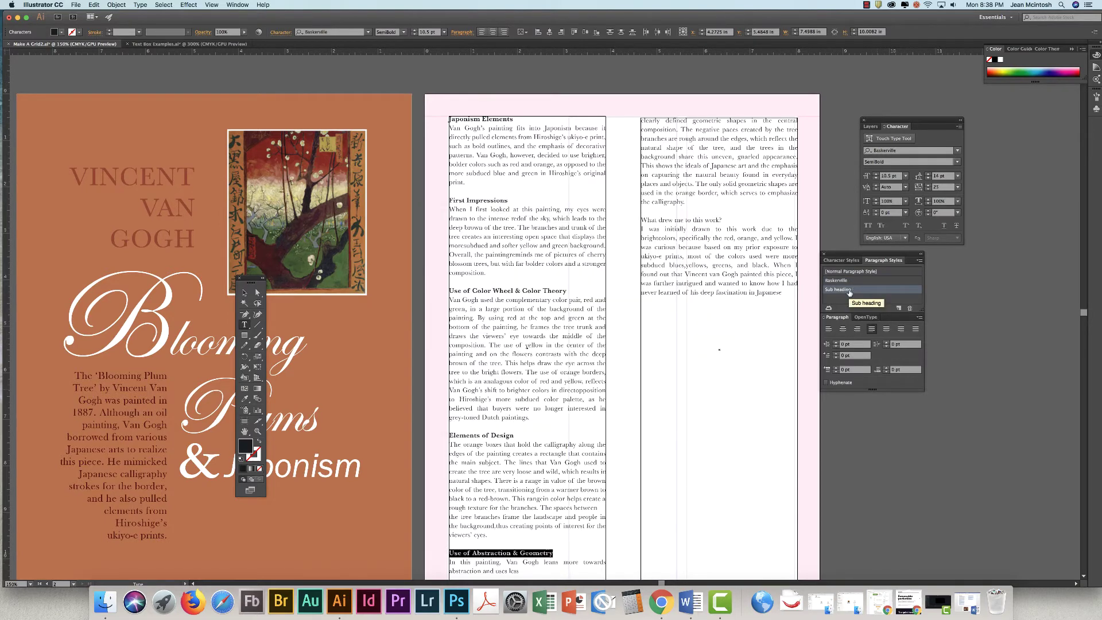
left_click(725, 217)
mouse_move(724, 217)
left_mouse_down()
mouse_move(634, 224)
mouse_move(722, 219)
mouse_move(641, 217)
left_mouse_up()
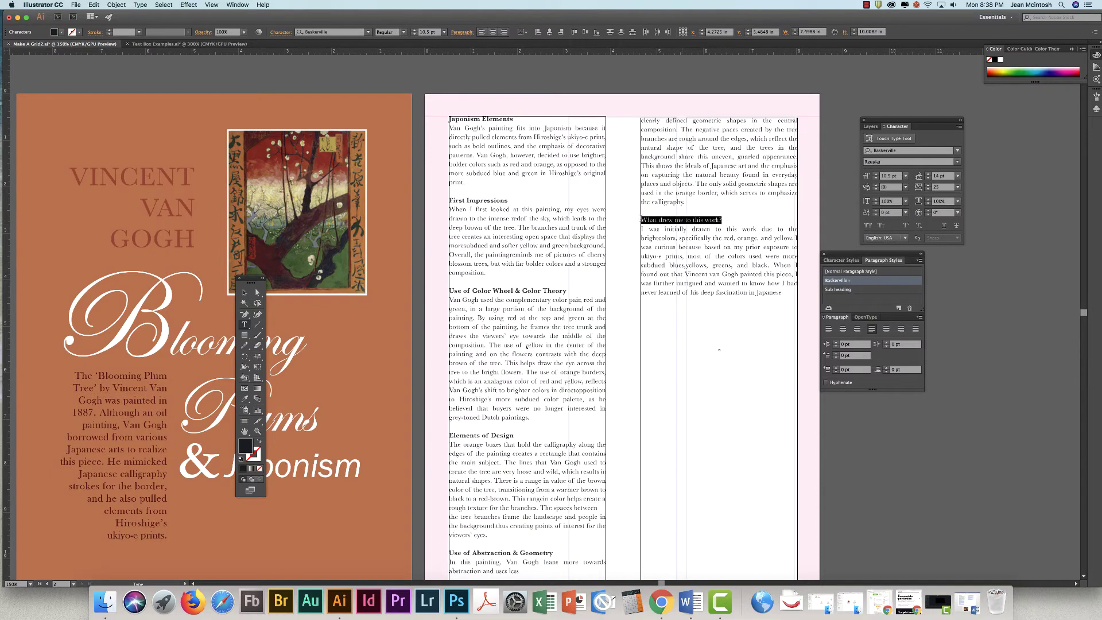
left_click(837, 290)
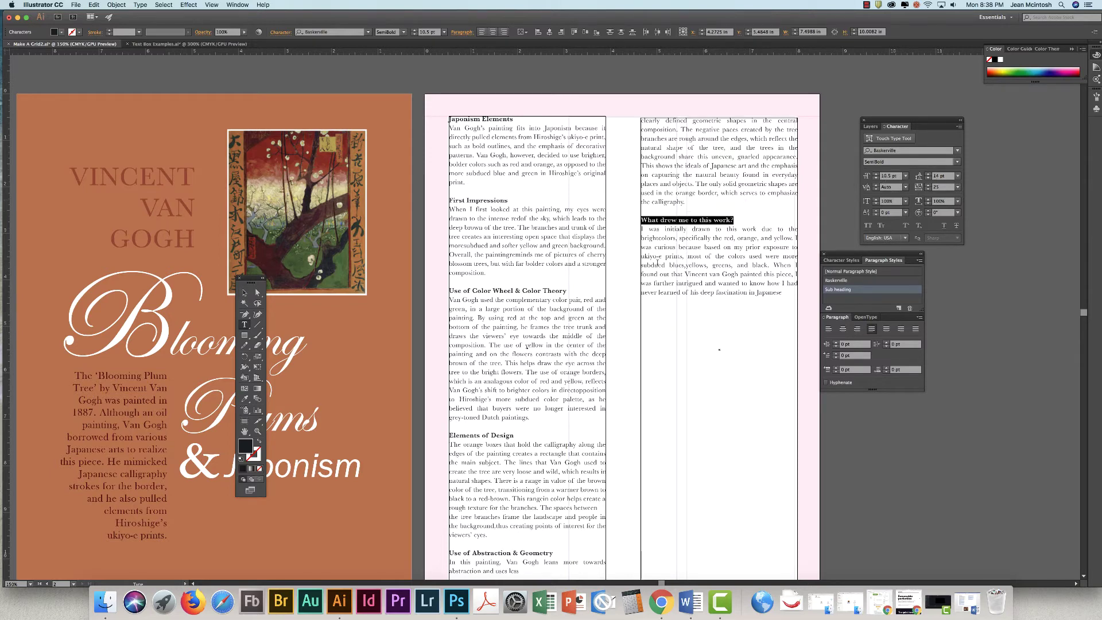
left_click_drag(253, 279, 391, 165)
key("super+minus")
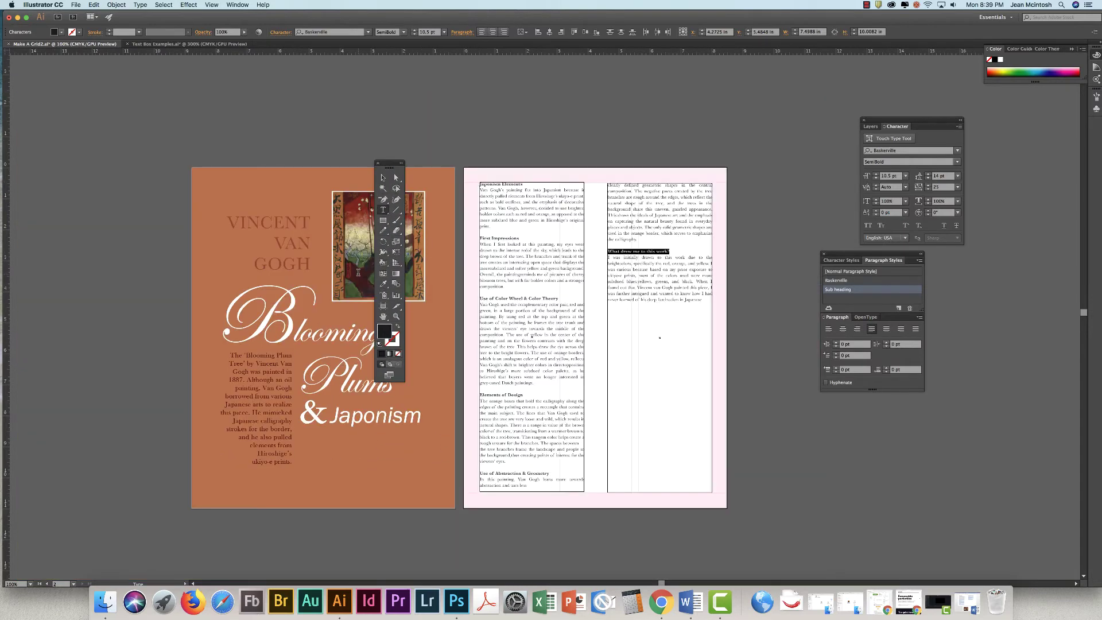
Select both threaded text frames and place the Libraries panel with the Japonism theme near the pages.
left_click(383, 177)
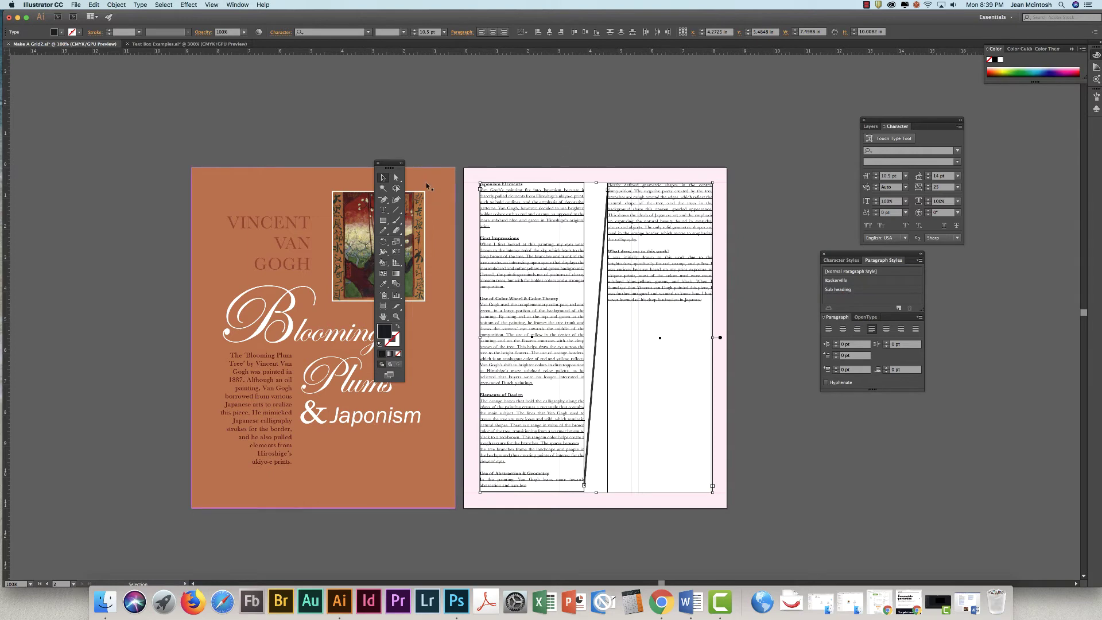
left_click_drag(390, 166, 213, 174)
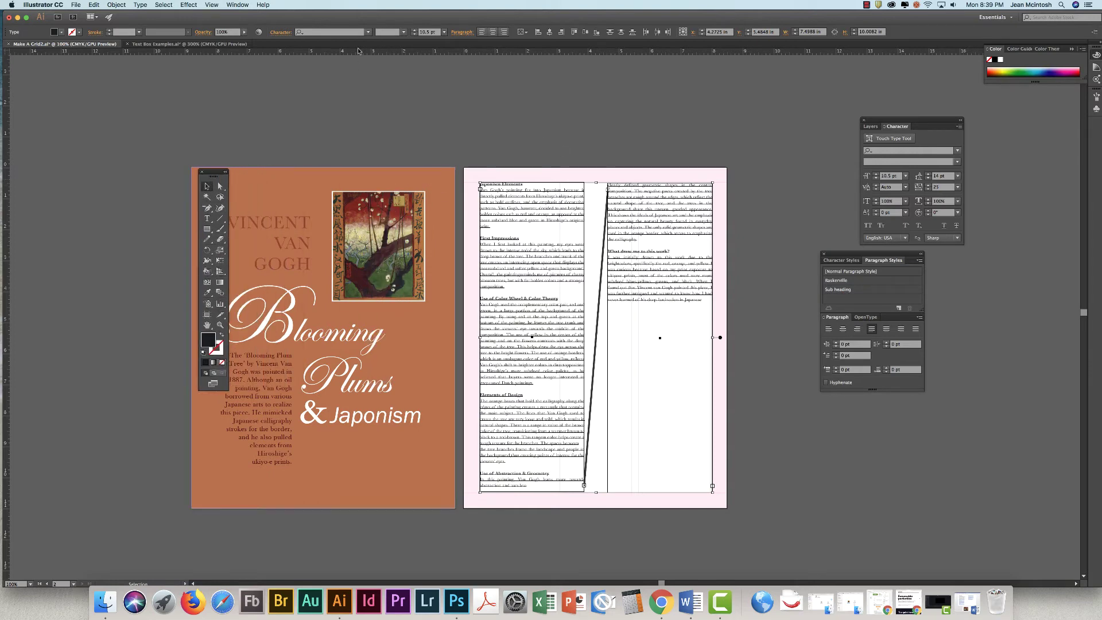
left_click(237, 5)
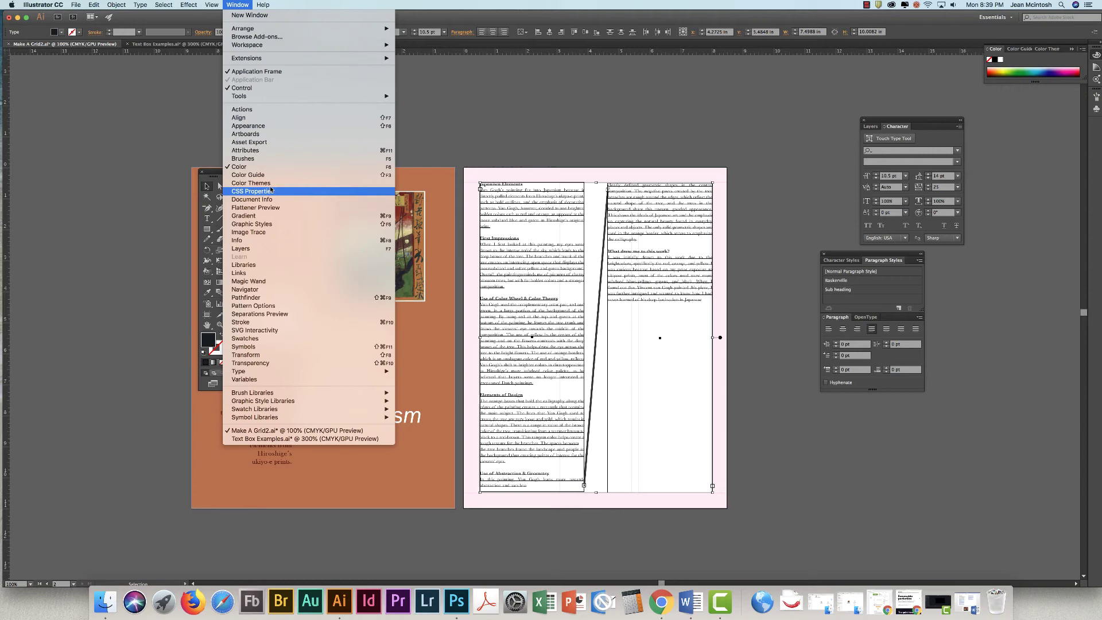
left_click(267, 265)
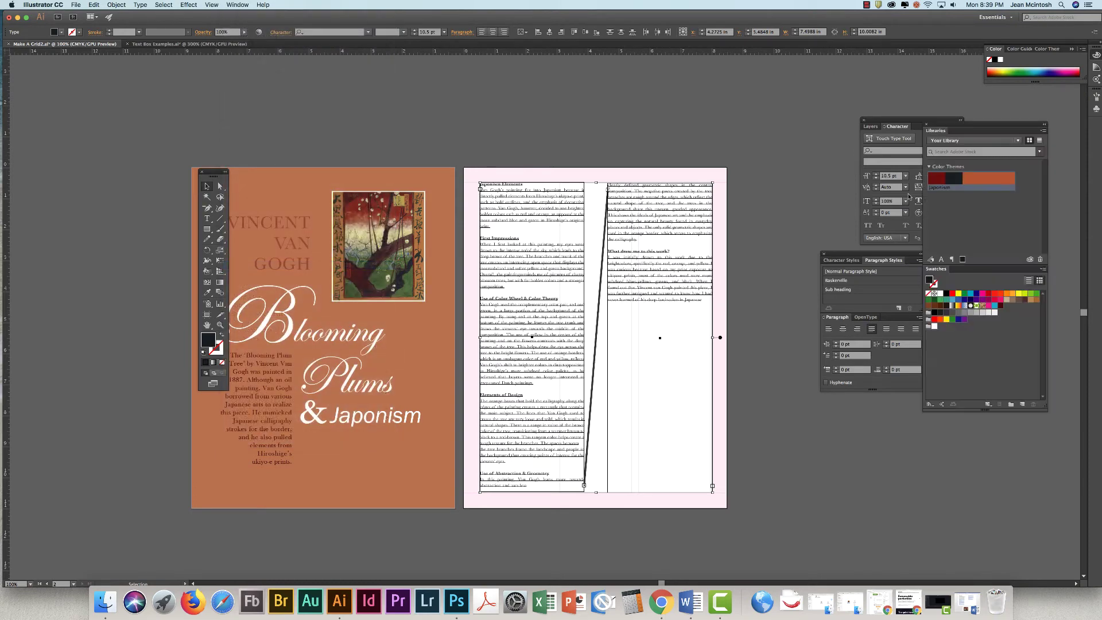
left_click_drag(951, 127, 773, 117)
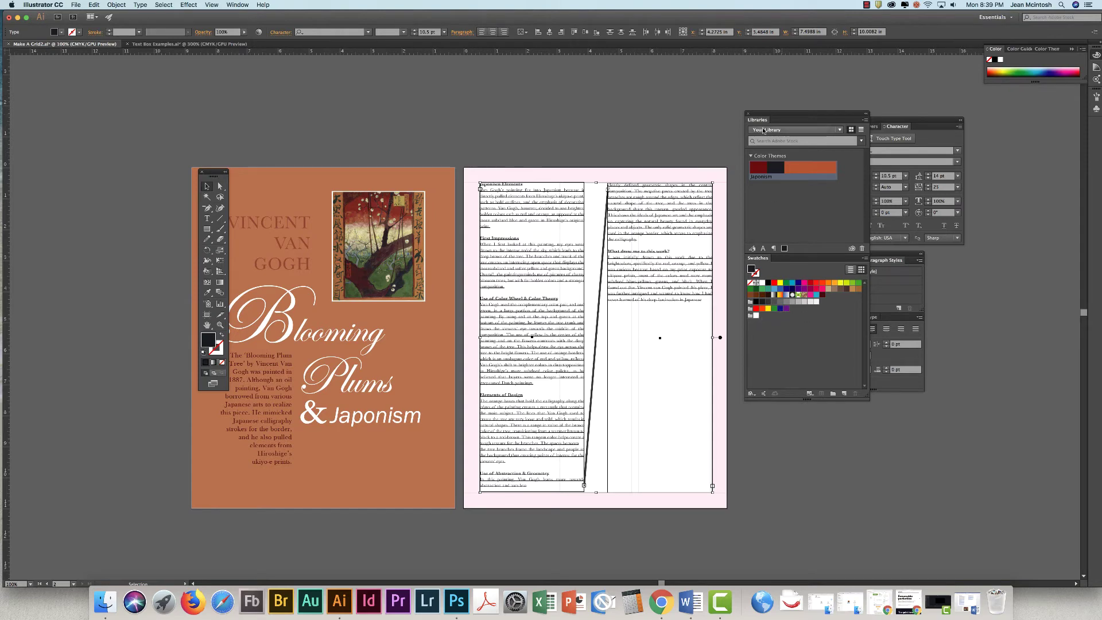
Save the current colours to the library and adjust the text fill to charcoal #191D21.
left_click(775, 167)
double_click(751, 269)
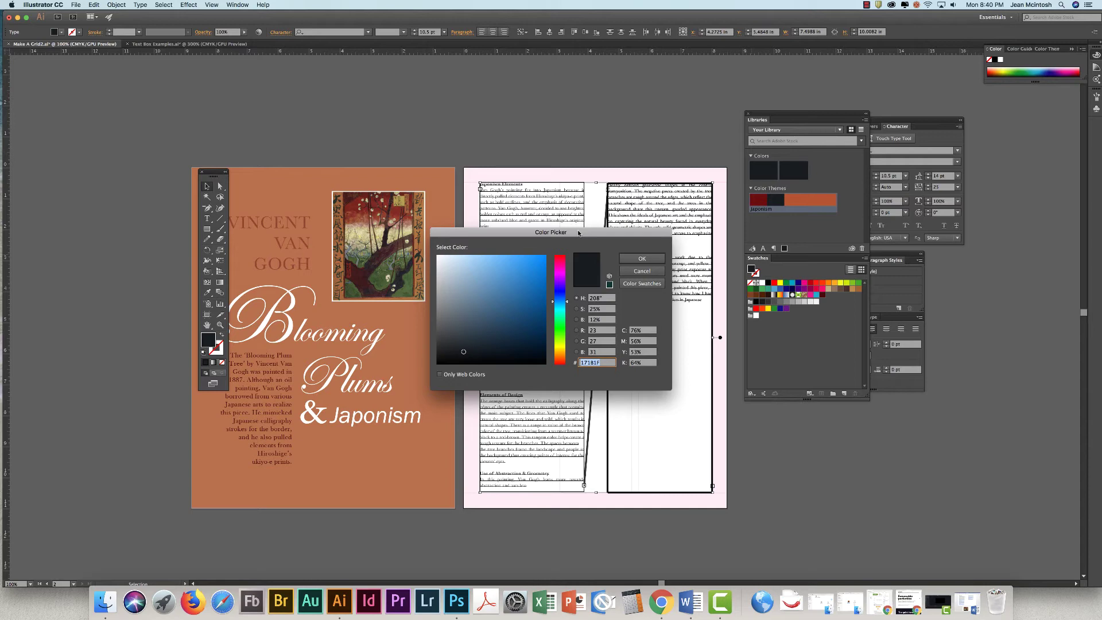
left_click_drag(578, 233, 174, 69)
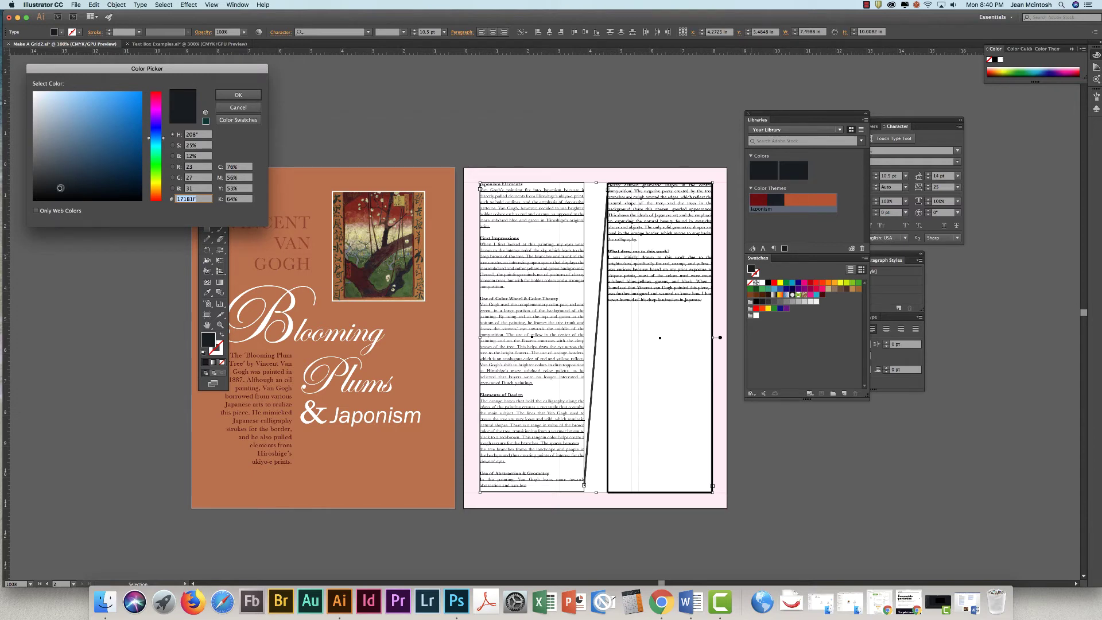
left_click(60, 186)
Confirm the fill, then apply the Japonism theme's dark red to both text frames.
left_click(238, 95)
left_click(598, 141)
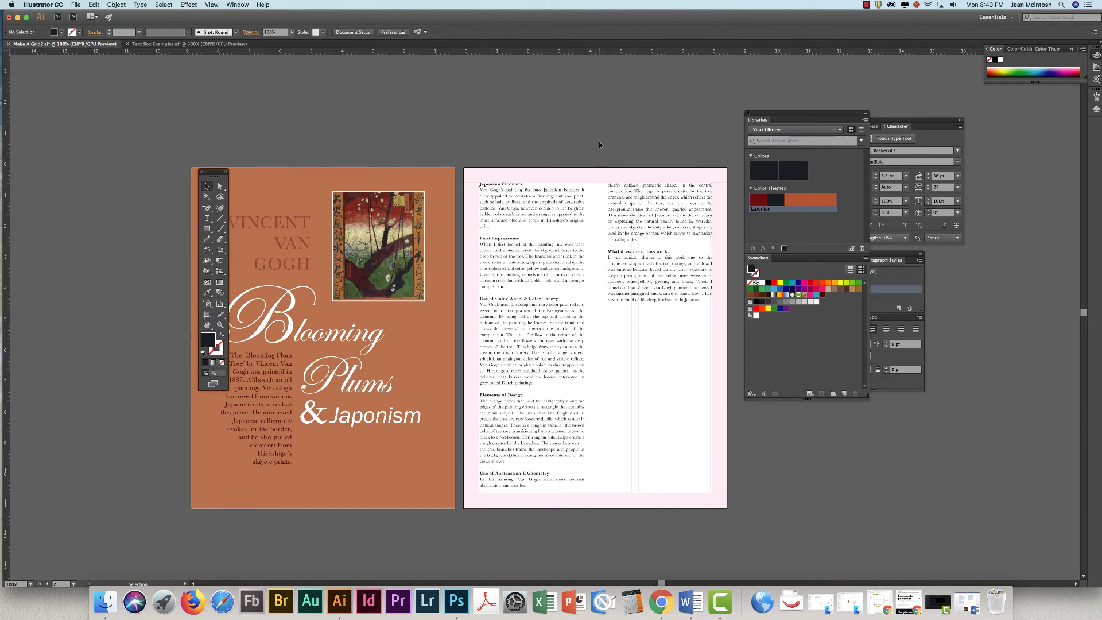
left_click(569, 224)
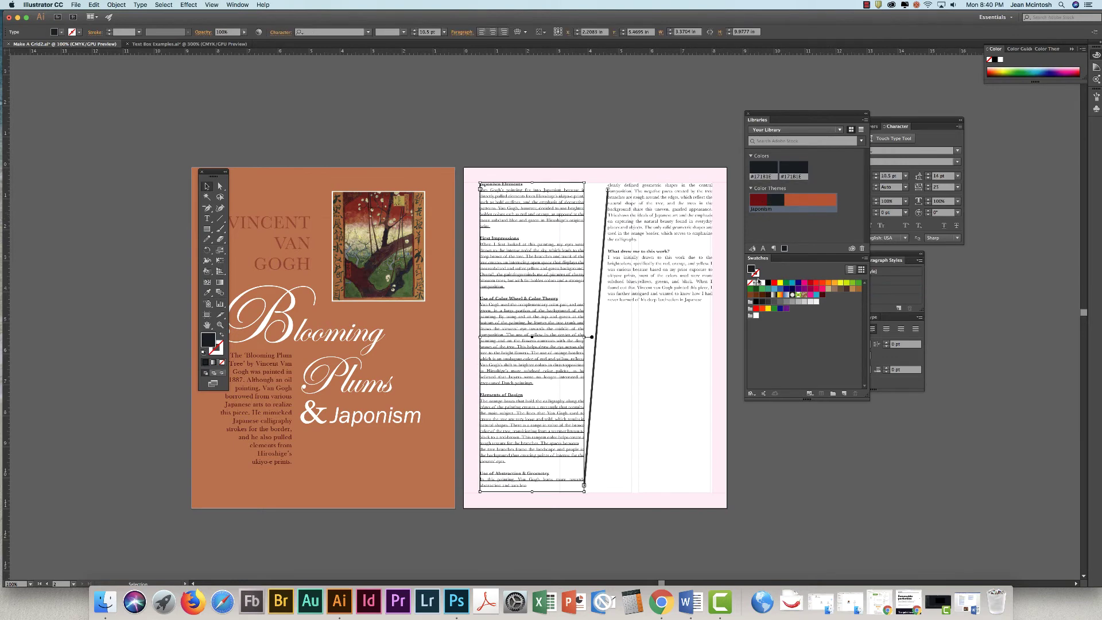
left_click(758, 200)
left_click(681, 284, "shift")
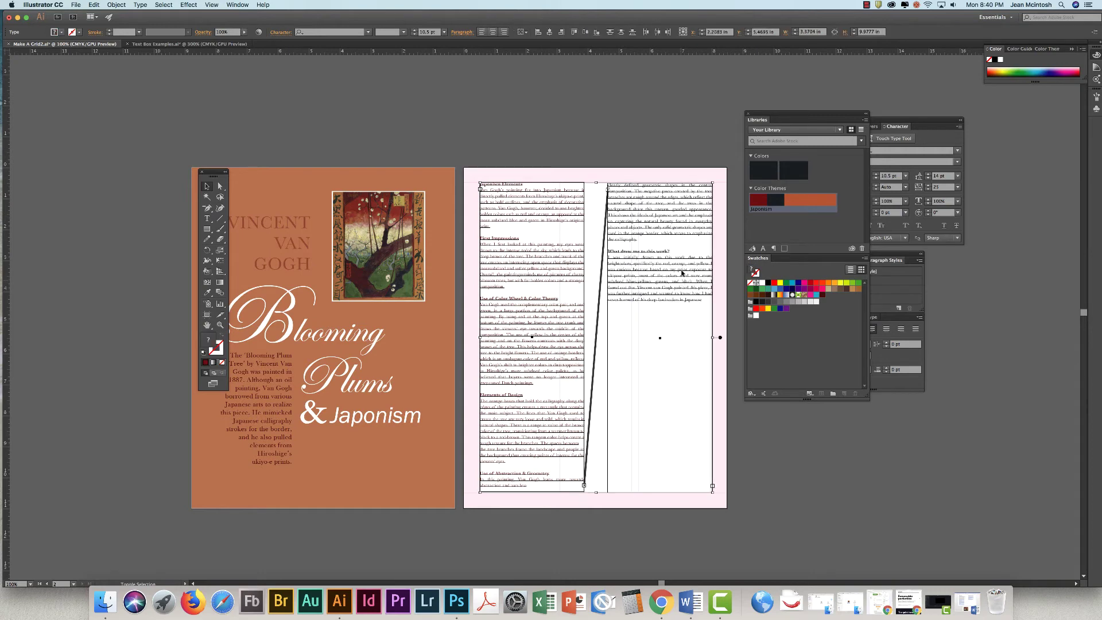
left_click(755, 200)
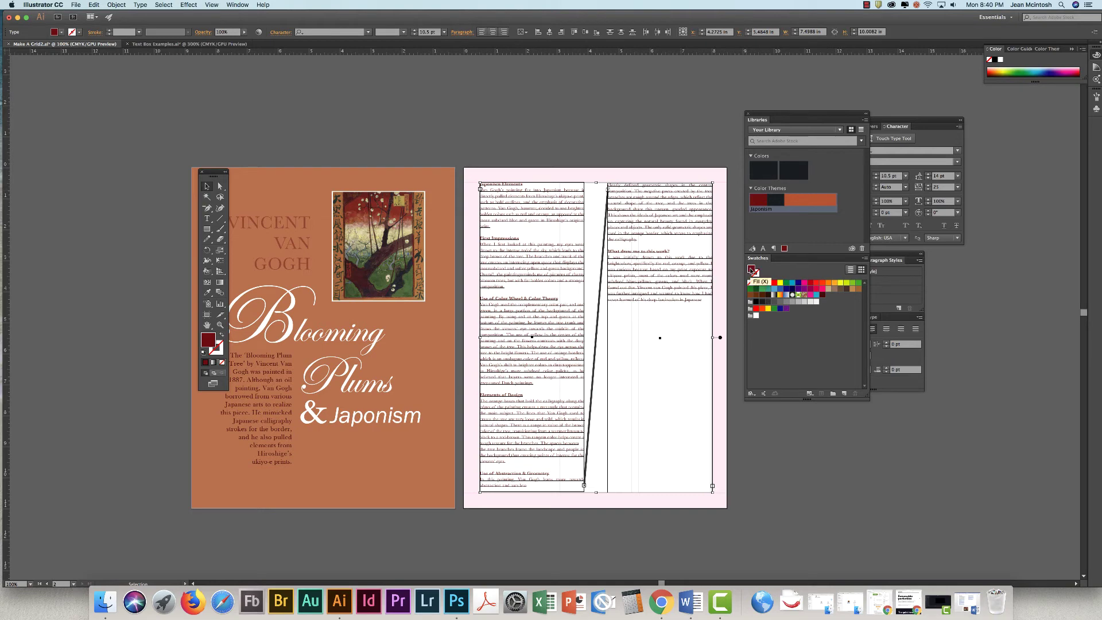
Change the text fill to deeper red-brown #3A090D, save it as a swatch, and deselect.
double_click(751, 270)
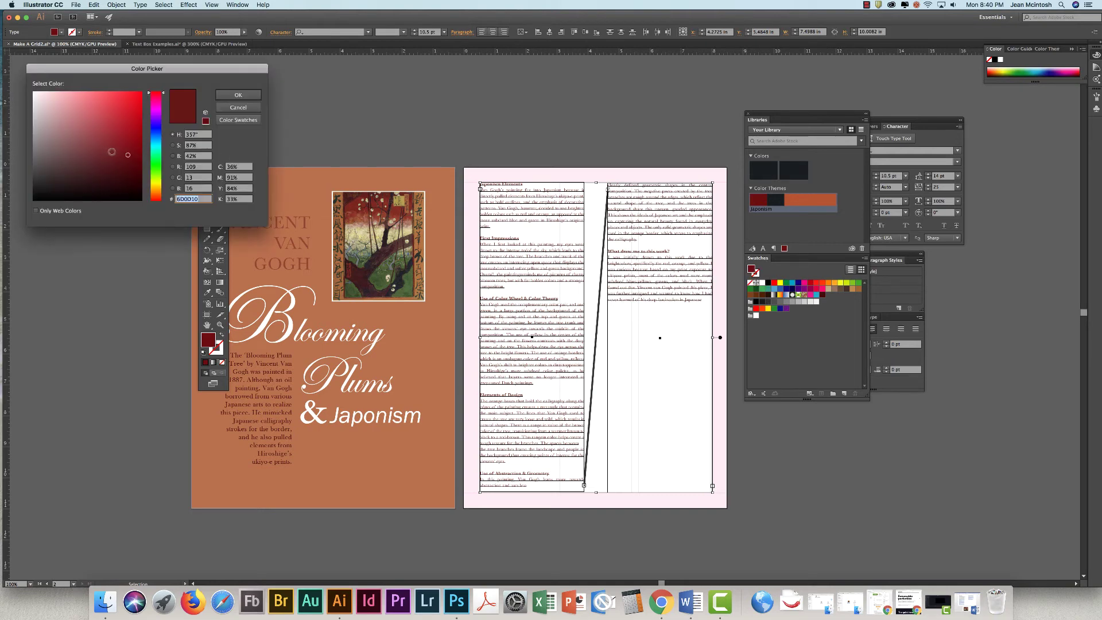
left_click(127, 169)
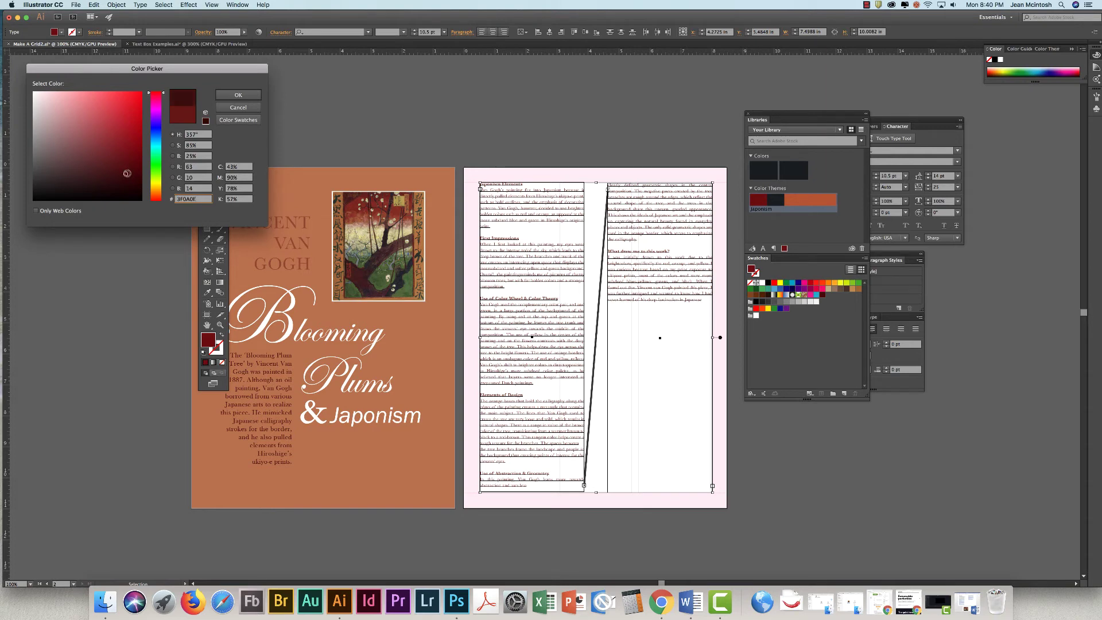
left_click(126, 176)
left_click(250, 98)
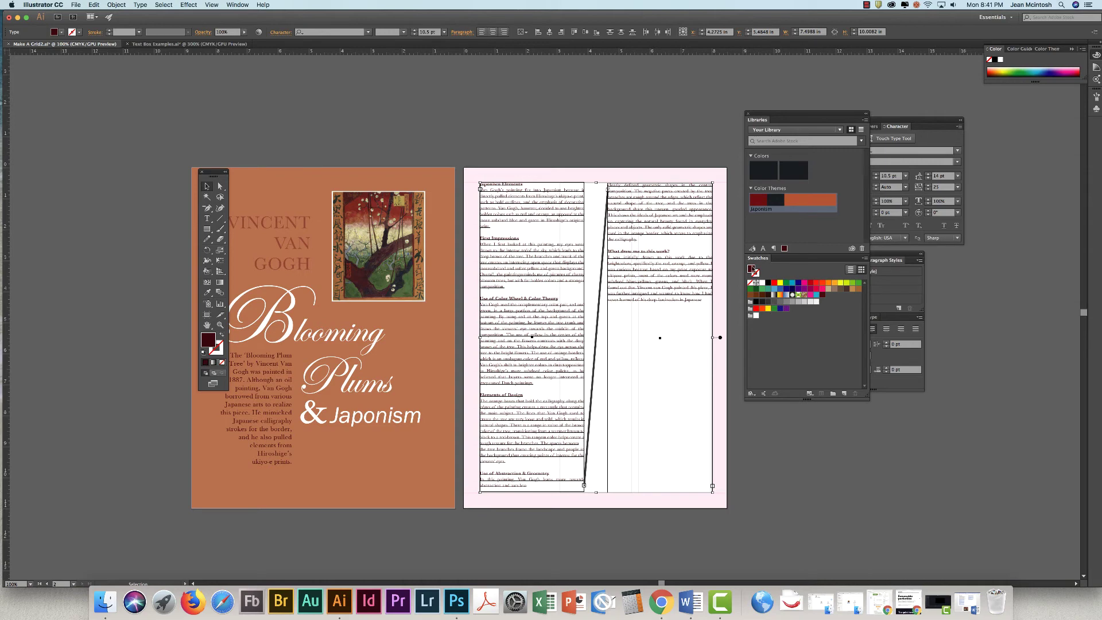
left_click_drag(752, 271, 828, 297)
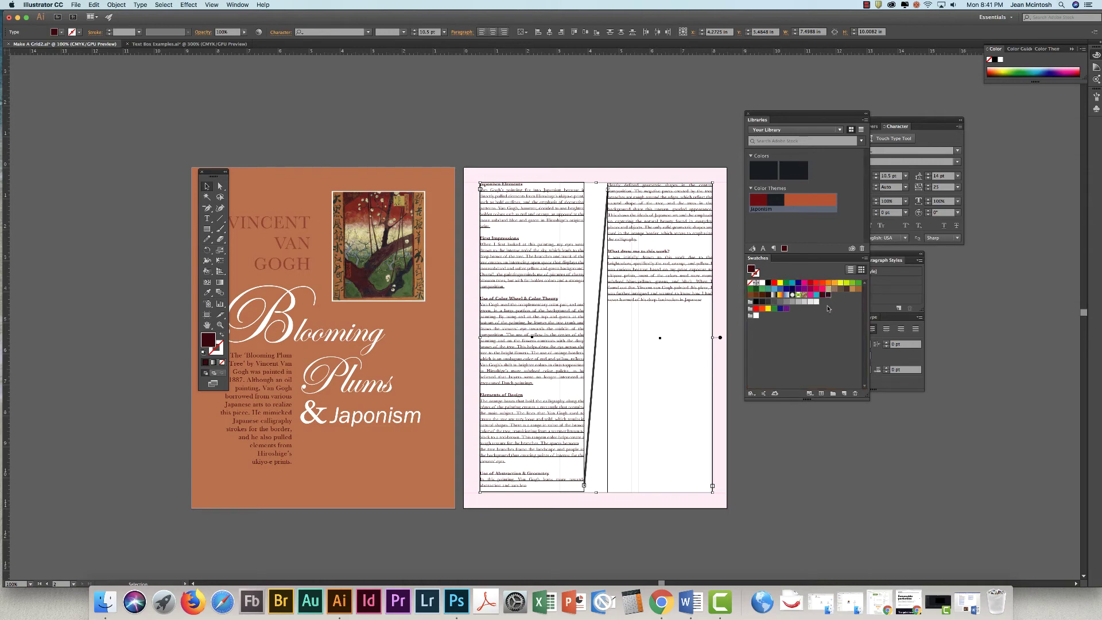
left_click(722, 323)
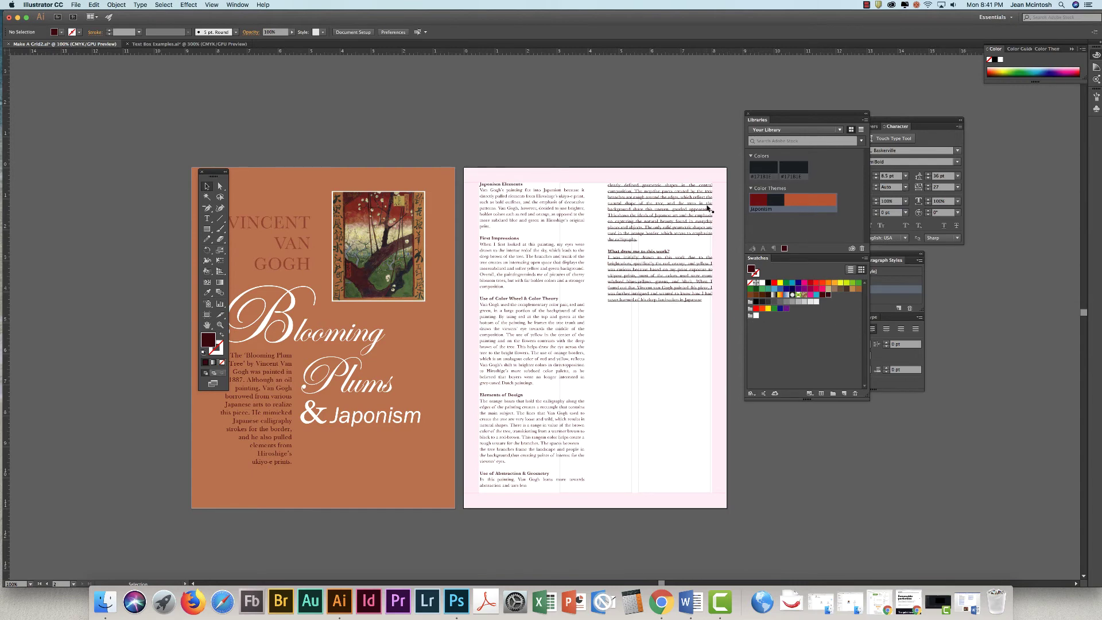
Hide the Margins and Column Shapes layers so the right page shows no pink fill or guides.
left_click_drag(890, 123, 930, 111)
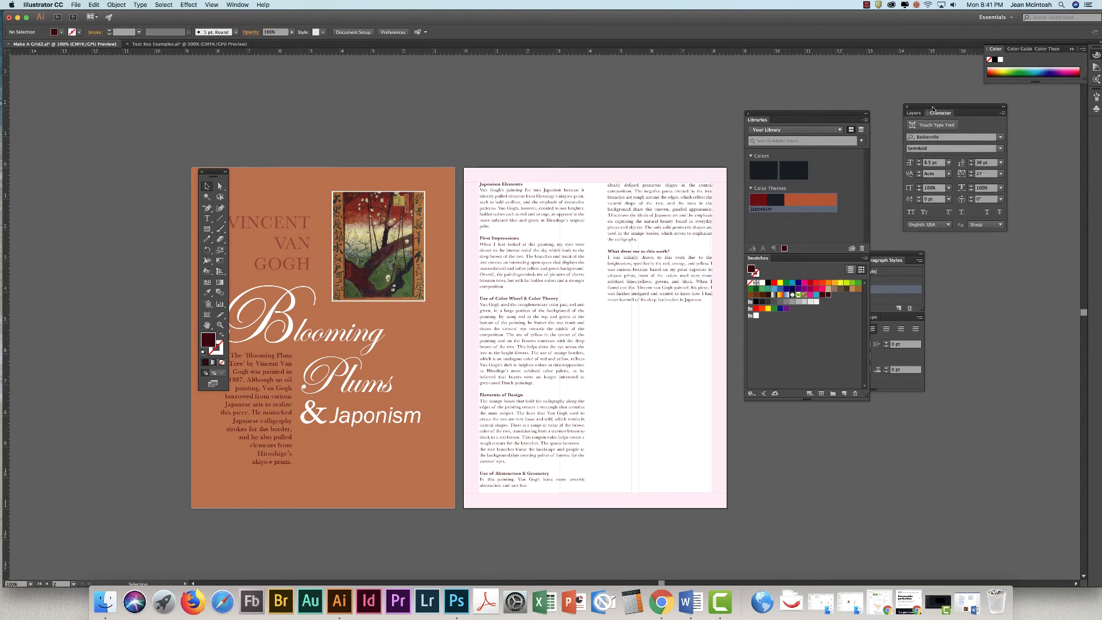
left_click(914, 113)
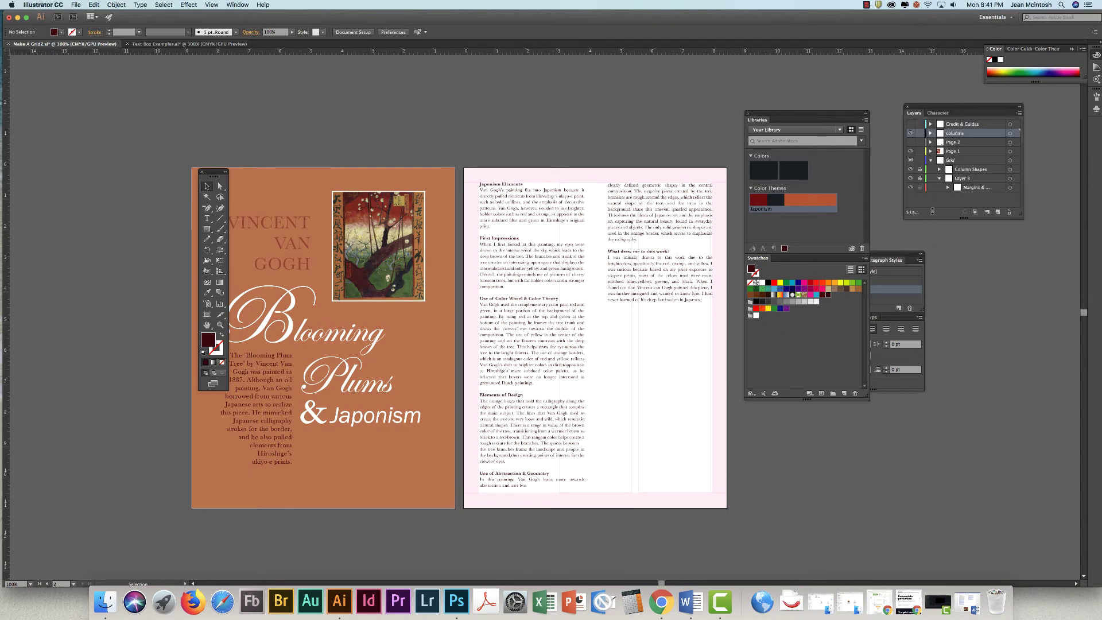
left_click(910, 188)
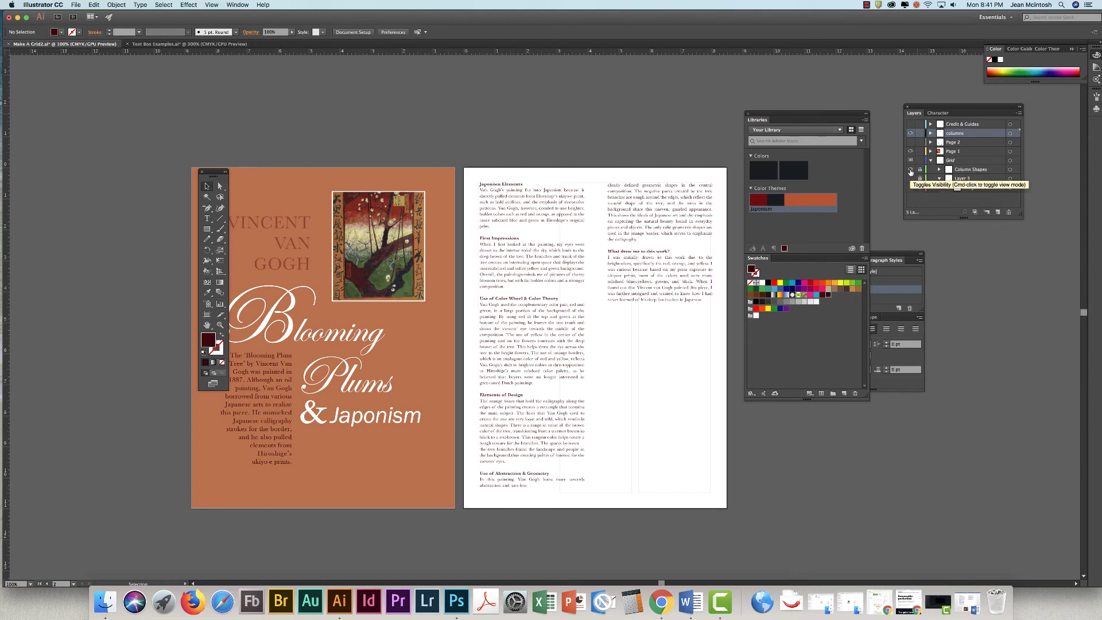
left_click(910, 171)
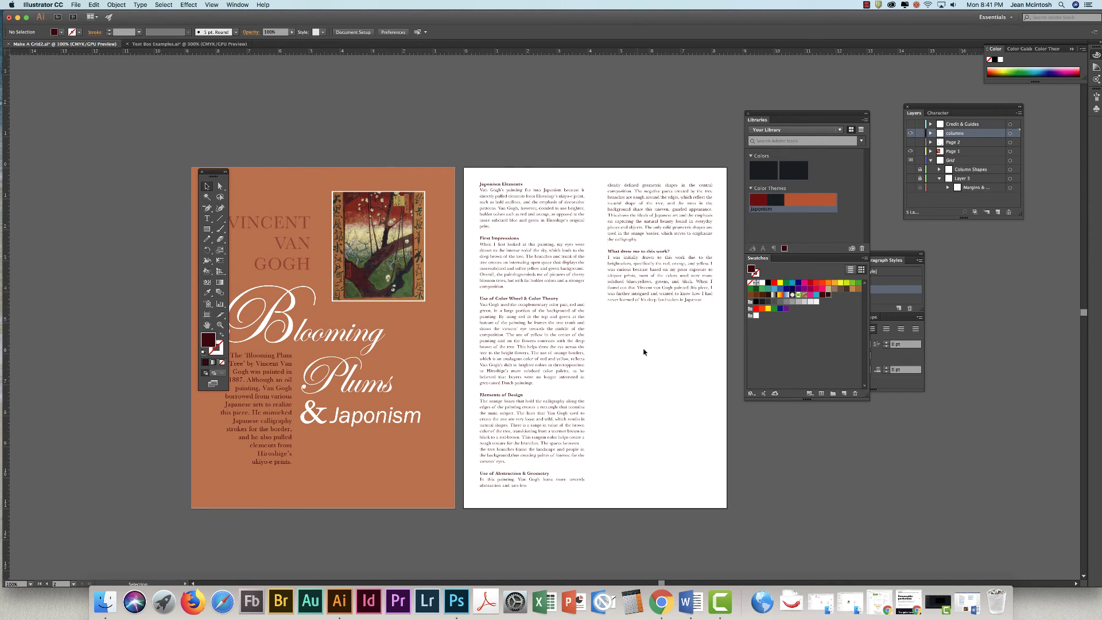
left_click(673, 301)
Float the Paragraph panel beside the spread, select the column text frames, and zoom to 150%.
left_click(675, 300)
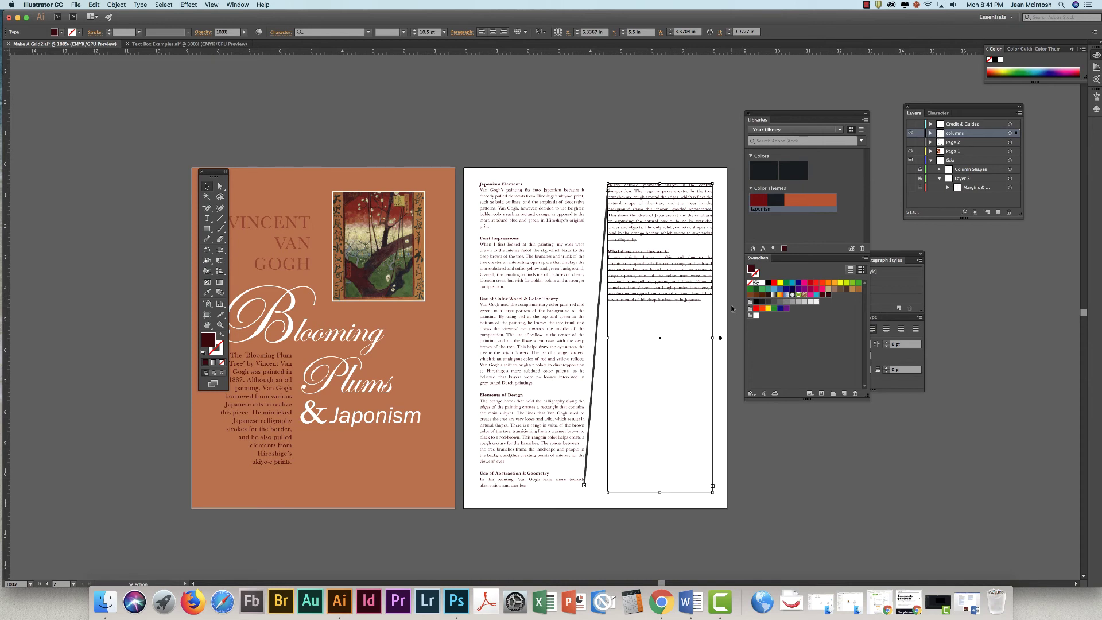
left_click_drag(881, 260, 809, 409)
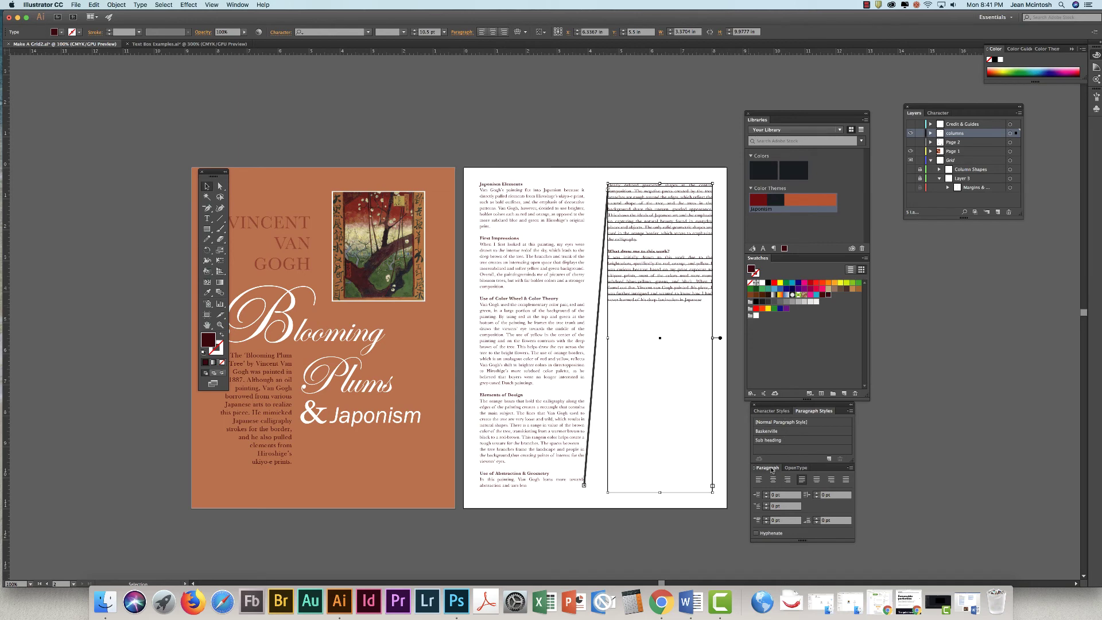
left_click_drag(772, 470, 480, 86)
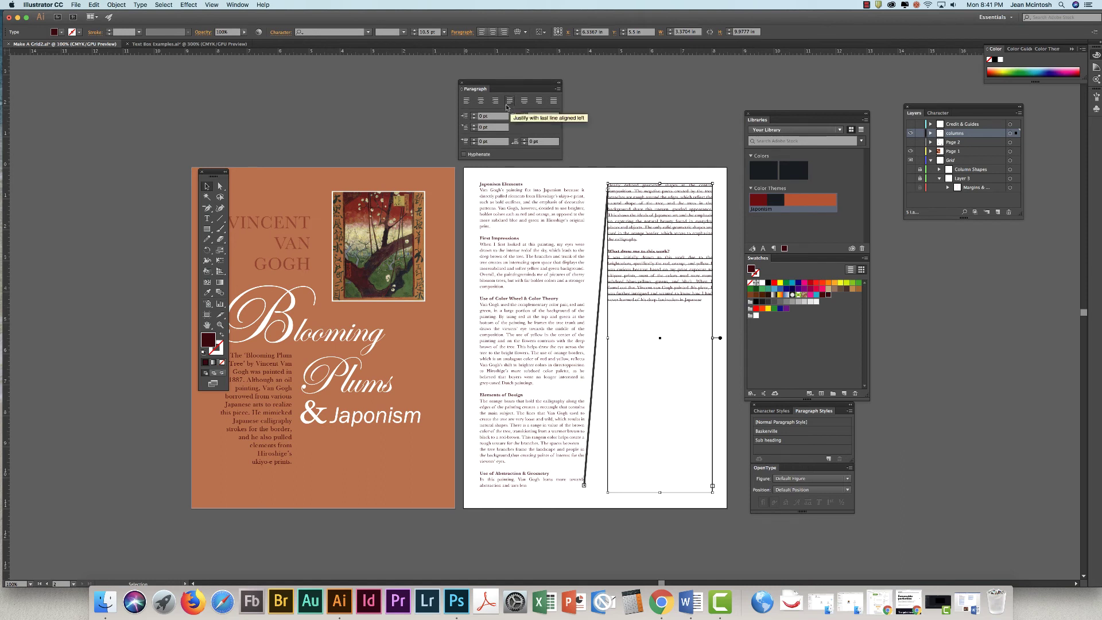
left_click(523, 187)
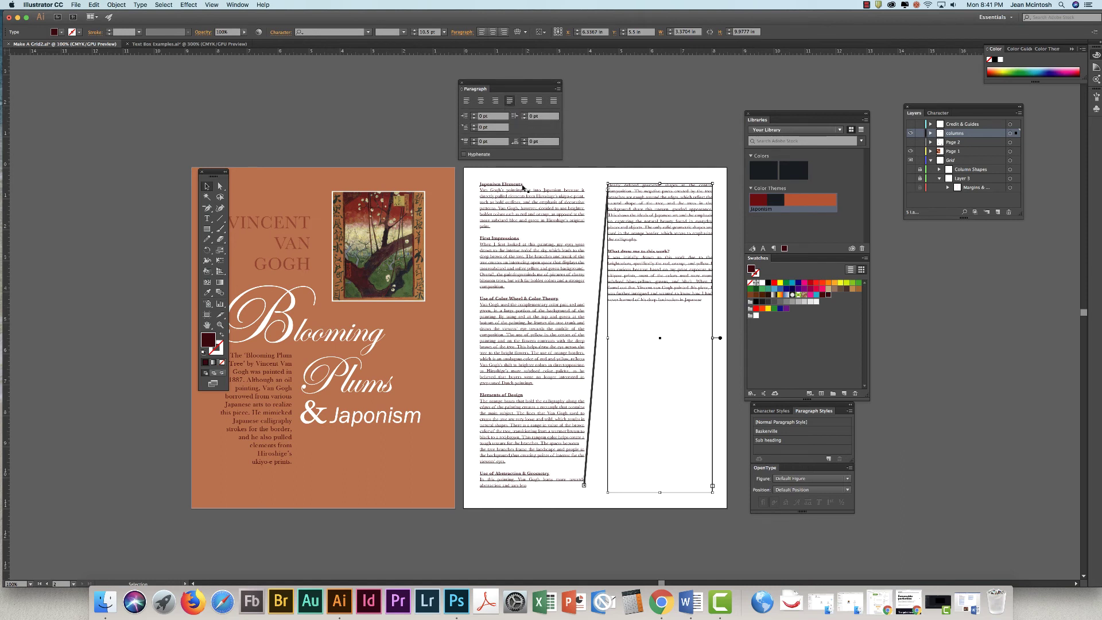
left_click(485, 231)
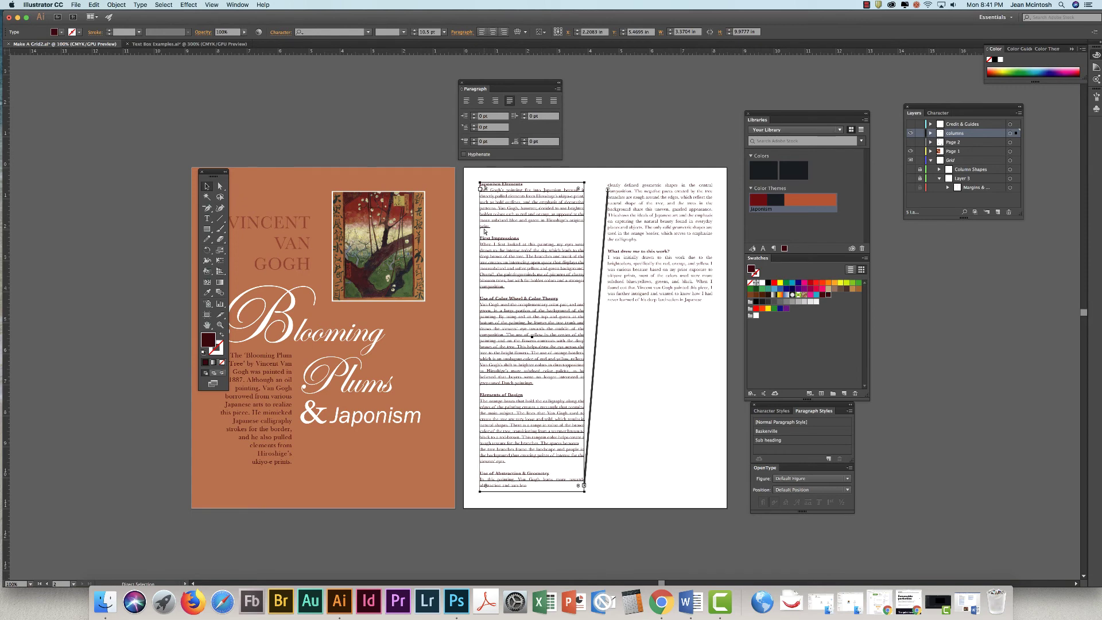
key("super+equal")
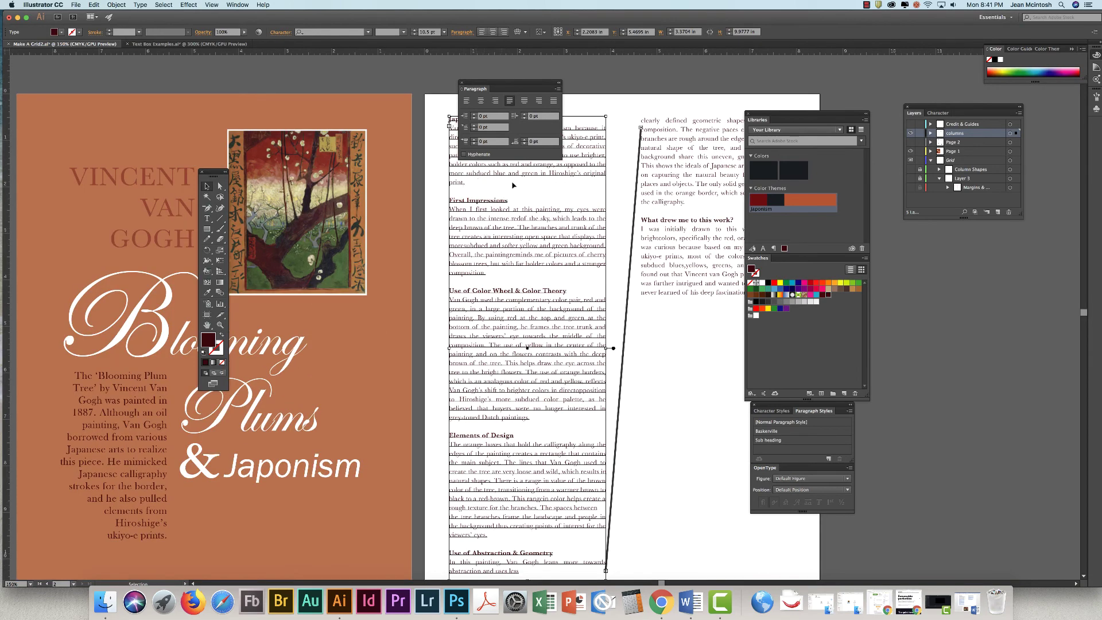
Delete the break before 'clearly' so the text flows continuously between the columns.
left_click_drag(516, 84, 366, 92)
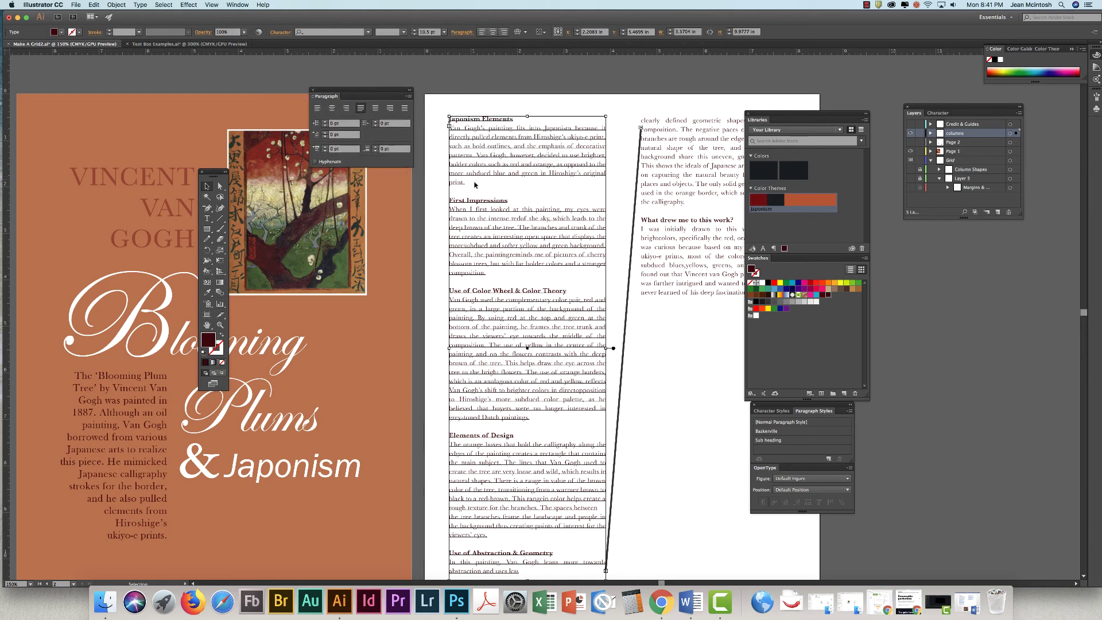
left_click(438, 159)
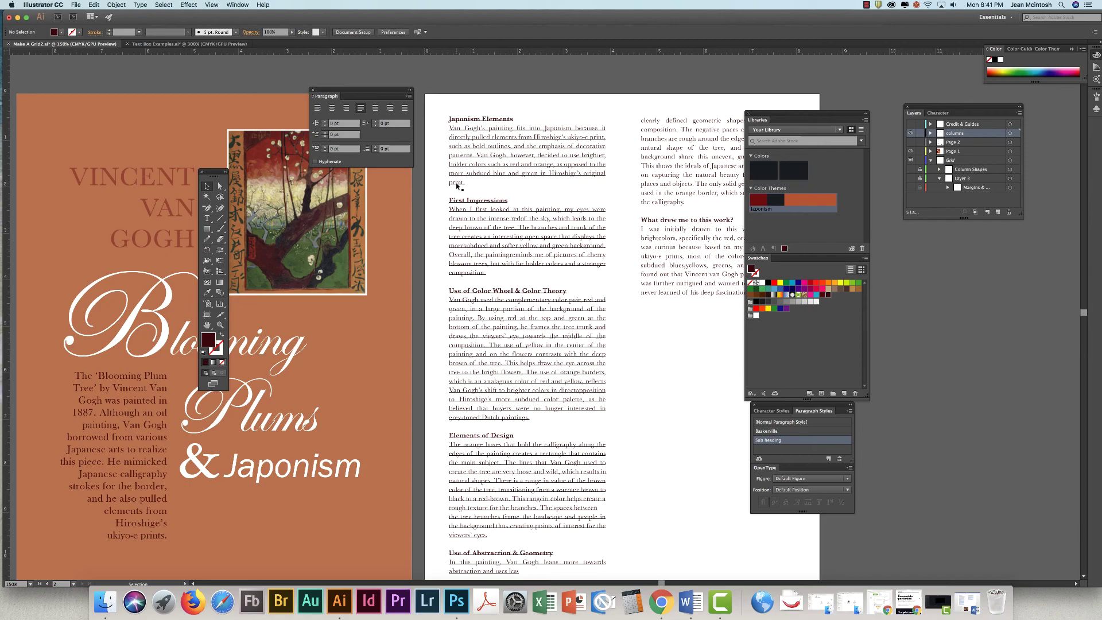
left_click_drag(626, 253, 617, 197)
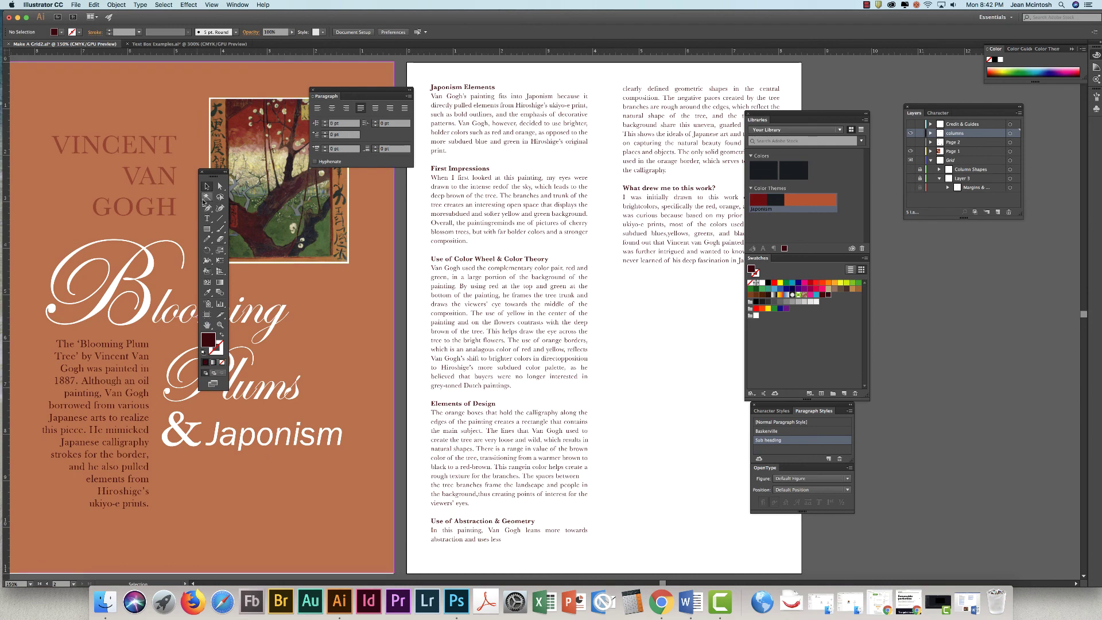
left_click(208, 218)
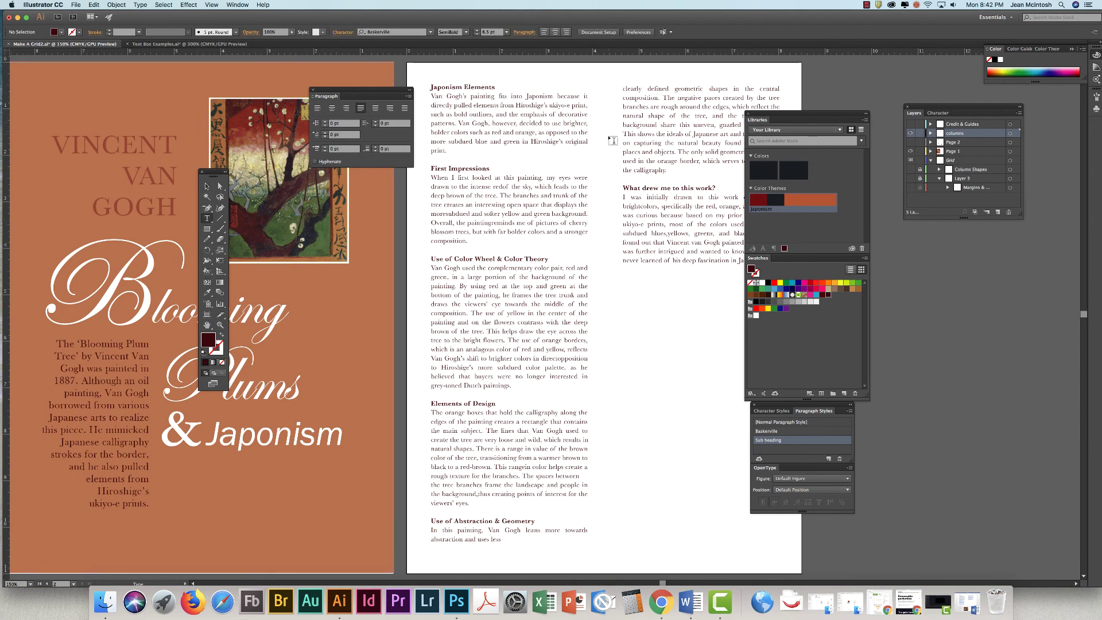
left_click(625, 88)
key("BackSpace")
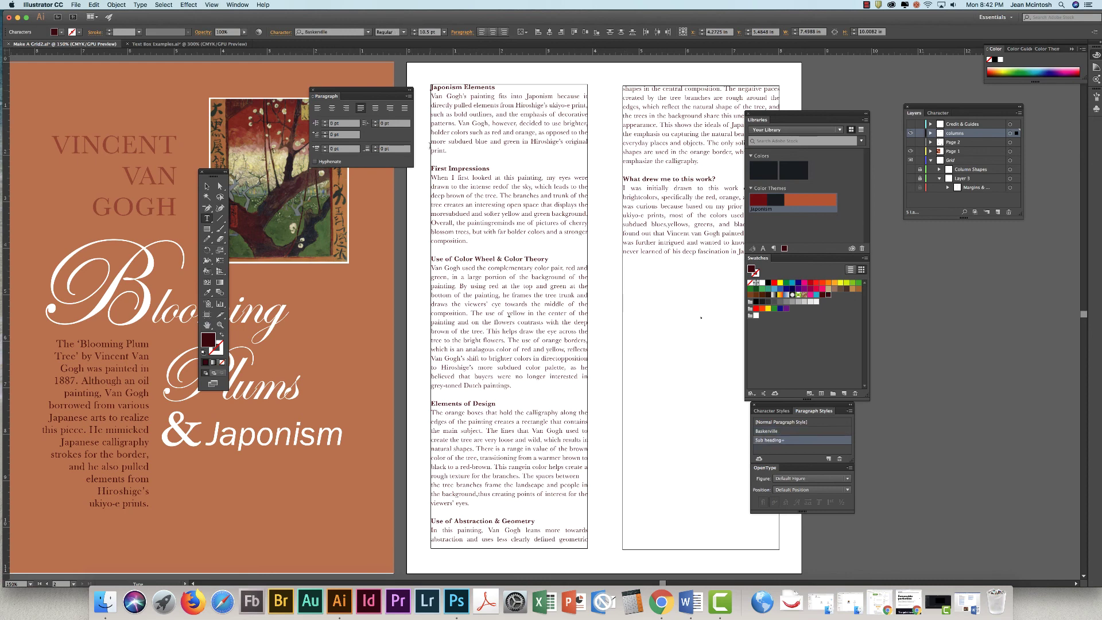
Loosen tracking on the text from 'bolder colors' to 'print.' until it reflows without a widow.
left_click_drag(450, 151, 431, 132)
key("super+t")
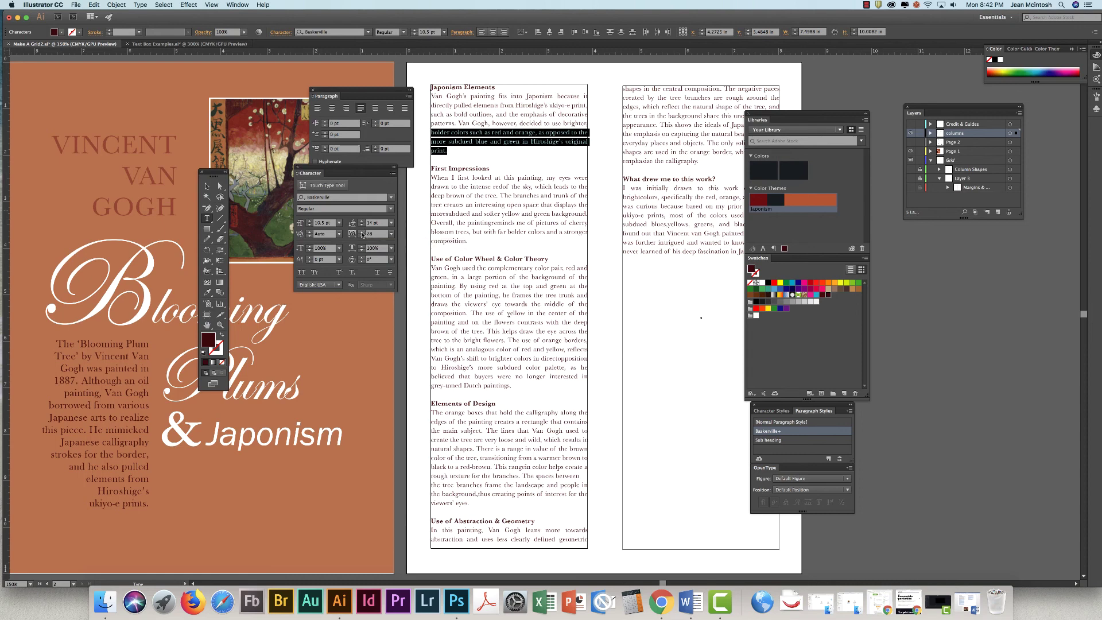
left_click(361, 235)
left_click(362, 234)
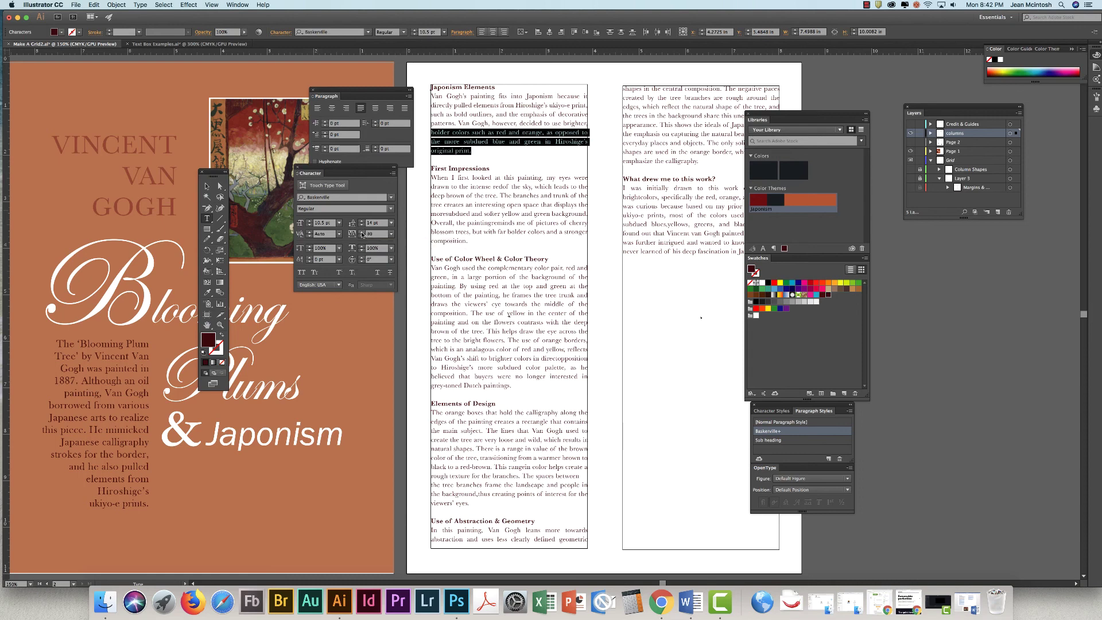
left_click(594, 154)
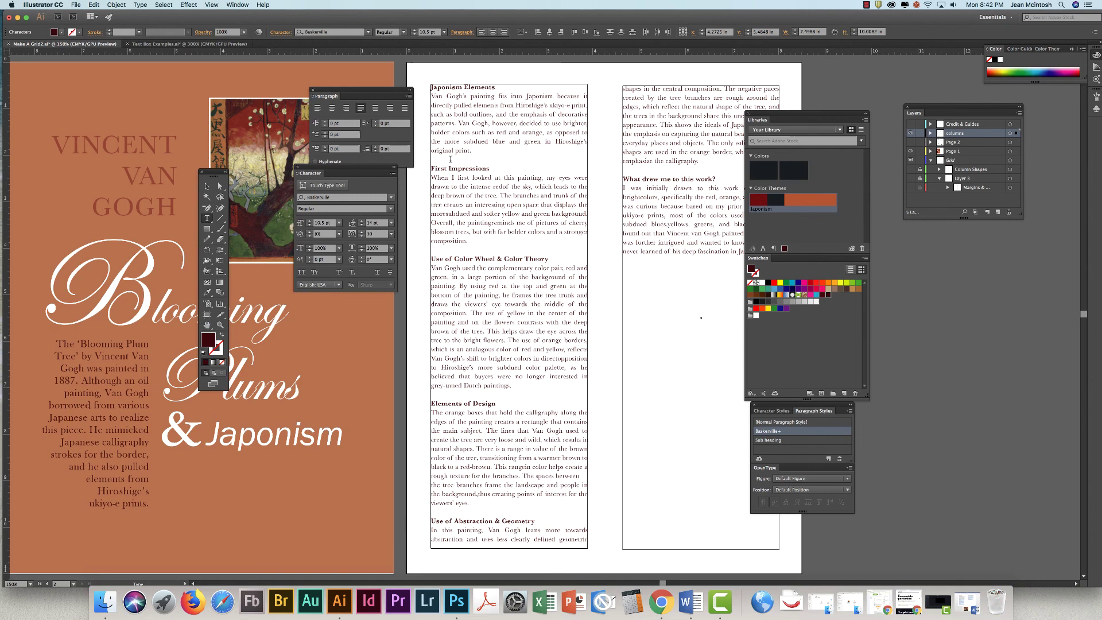
Increase tracking on the sentence beginning 'Overall' until its lone last word is gone.
left_click_drag(468, 241, 430, 223)
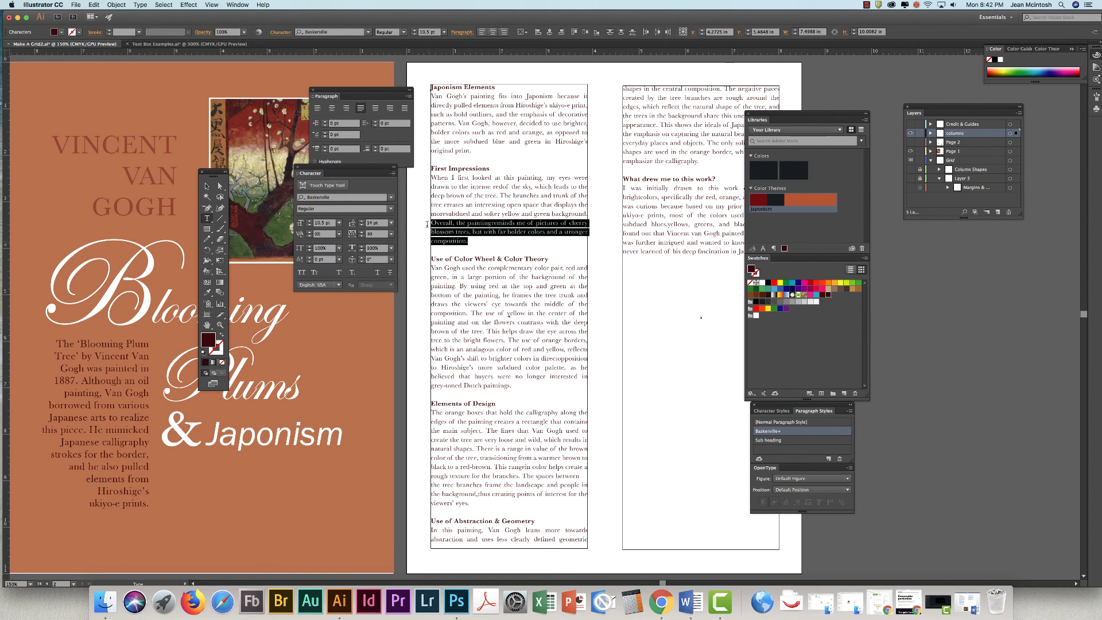
left_click(361, 232)
left_click(361, 231)
left_click(361, 232)
left_click(360, 233)
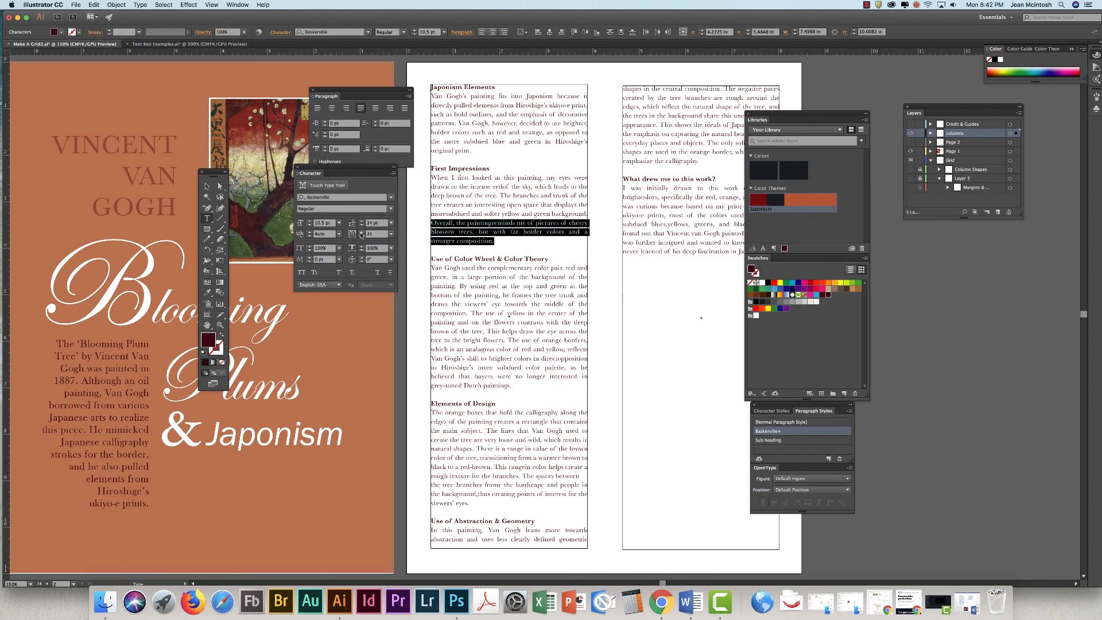